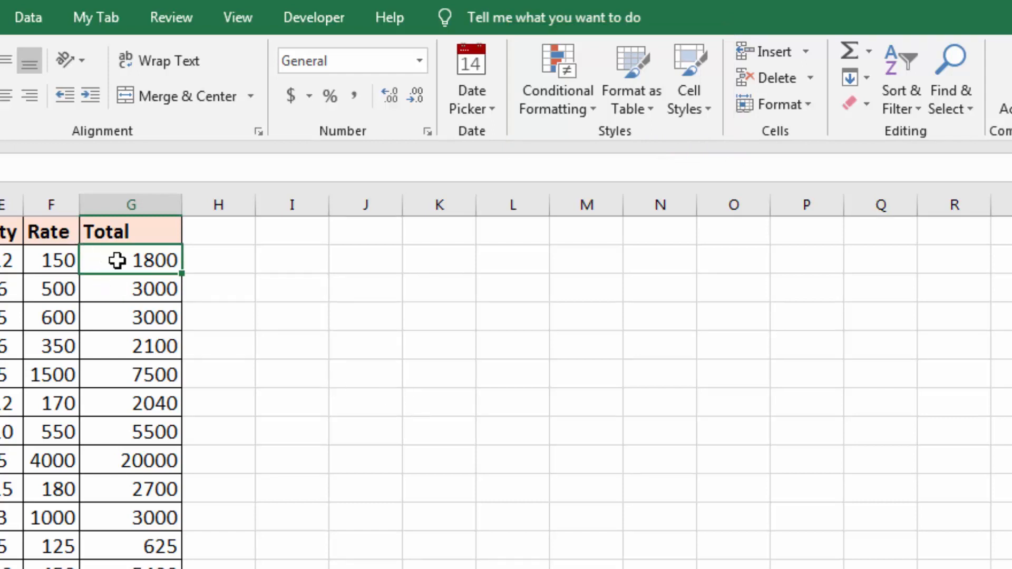
{"action": "left_click", "coordinate": [108, 300]}
{"action": "left_click", "coordinate": [108, 331]}
{"action": "left_click", "coordinate": [108, 360]}
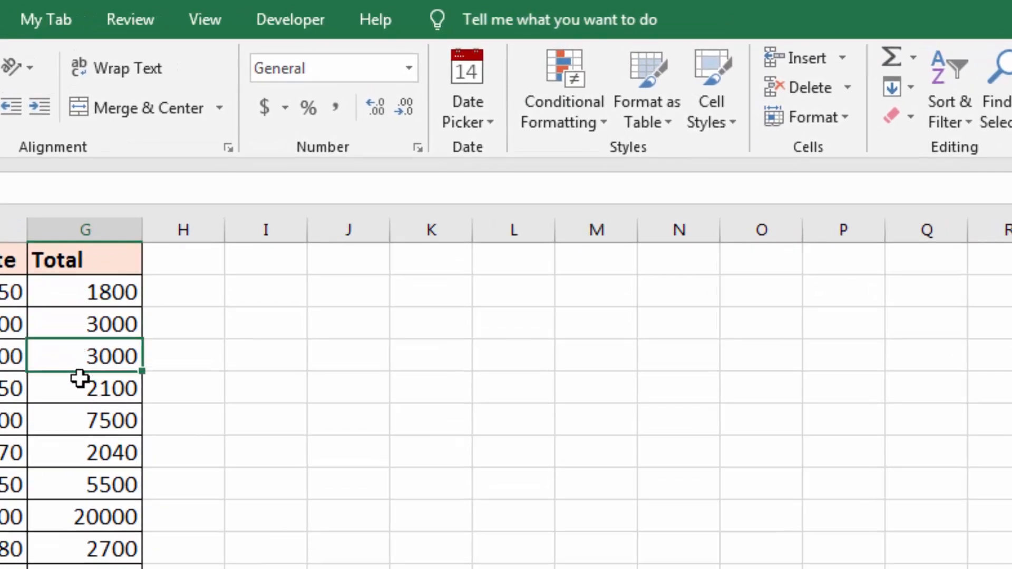
{"action": "left_click_drag", "start_coordinate": [85, 296], "coordinate": [90, 386]}
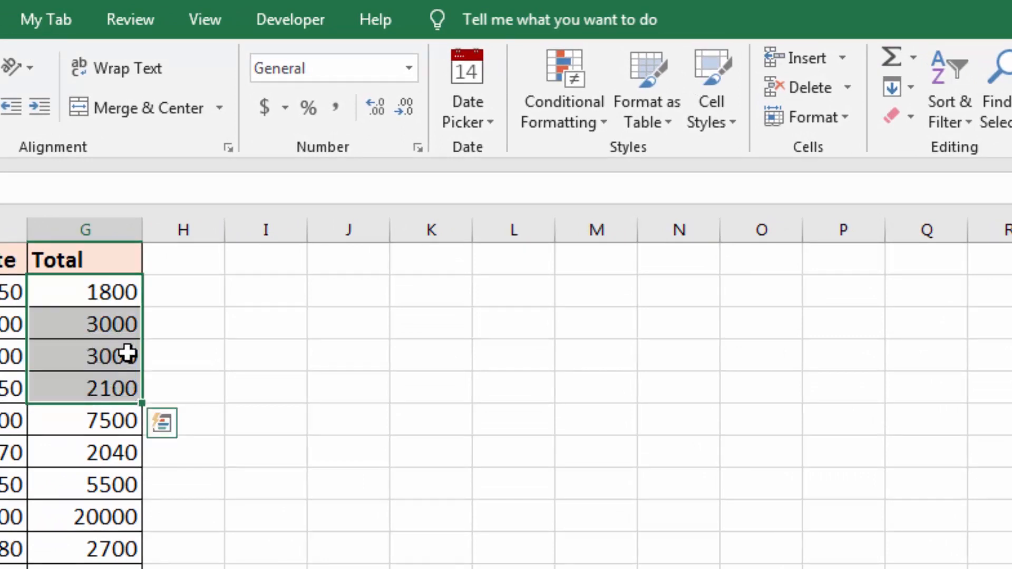
Step: Preview built-in cell styles such as 60% - Accent1 on the first value under the Total heading
{"action": "left_click", "coordinate": [84, 294]}
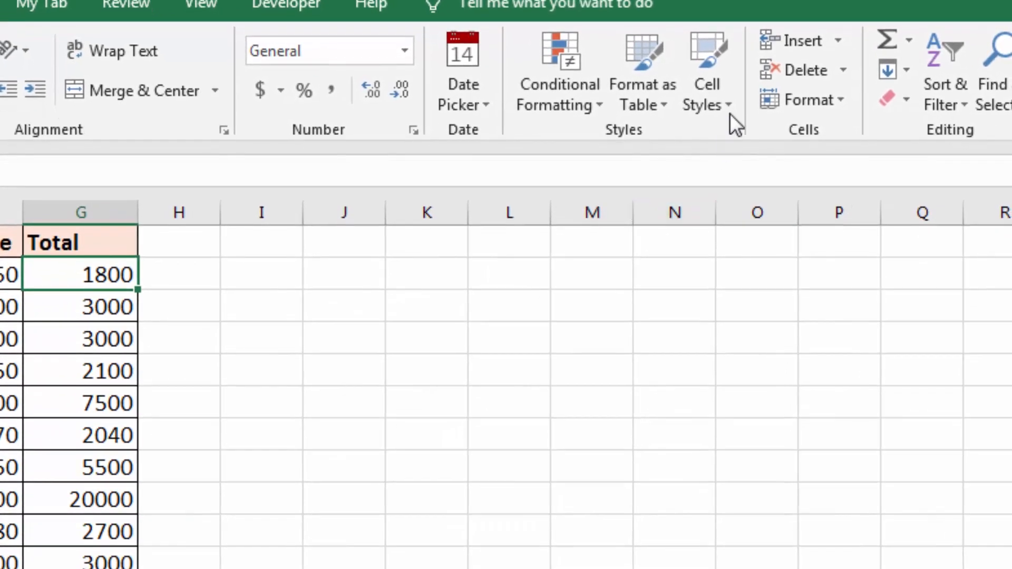
{"action": "left_click", "coordinate": [729, 106]}
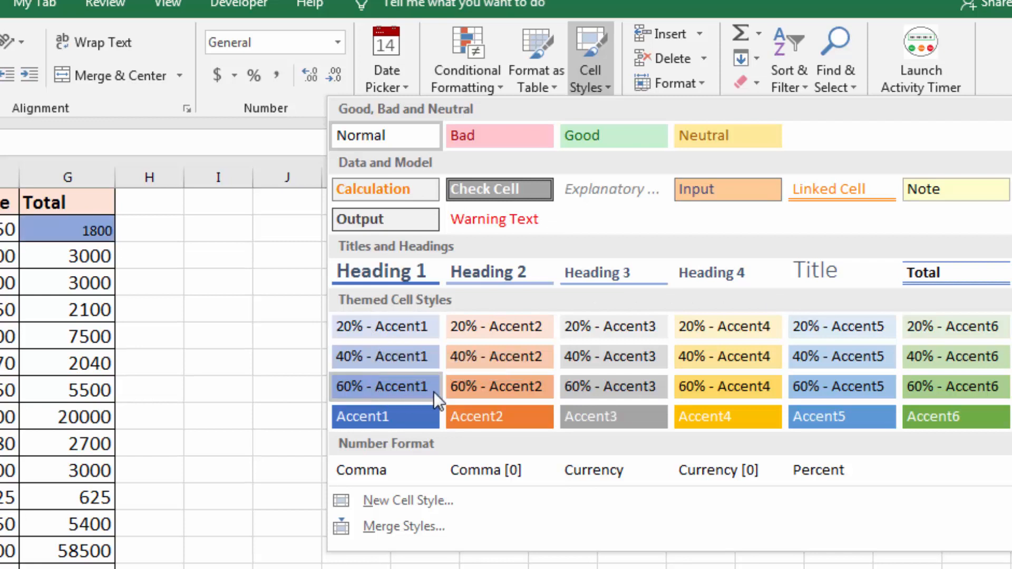
{"action": "left_click", "coordinate": [70, 231]}
Step: Select the first six values in the Total column and widen column G slightly
{"action": "left_click_drag", "start_coordinate": [71, 230], "coordinate": [74, 363]}
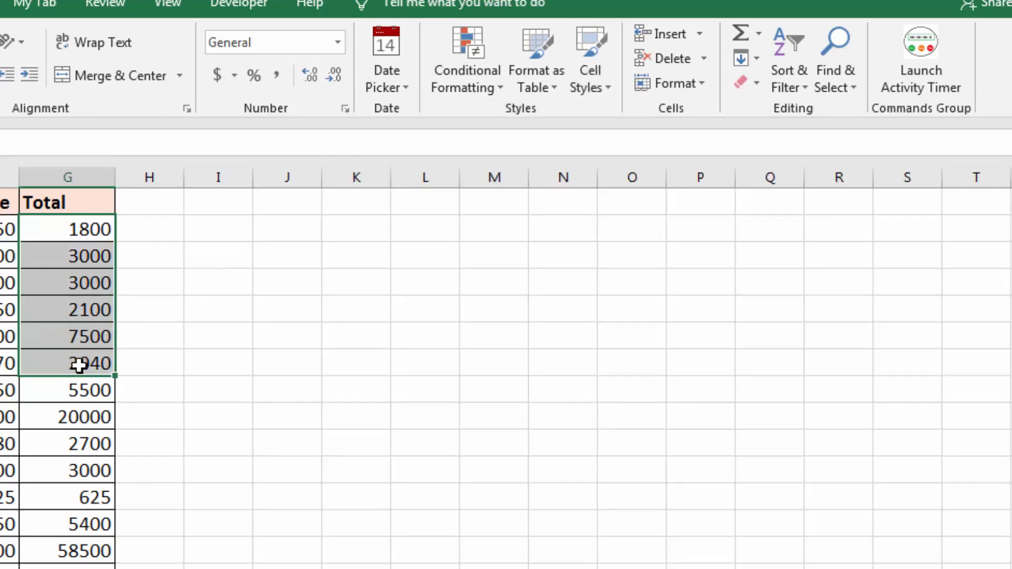
{"action": "left_click", "coordinate": [602, 83]}
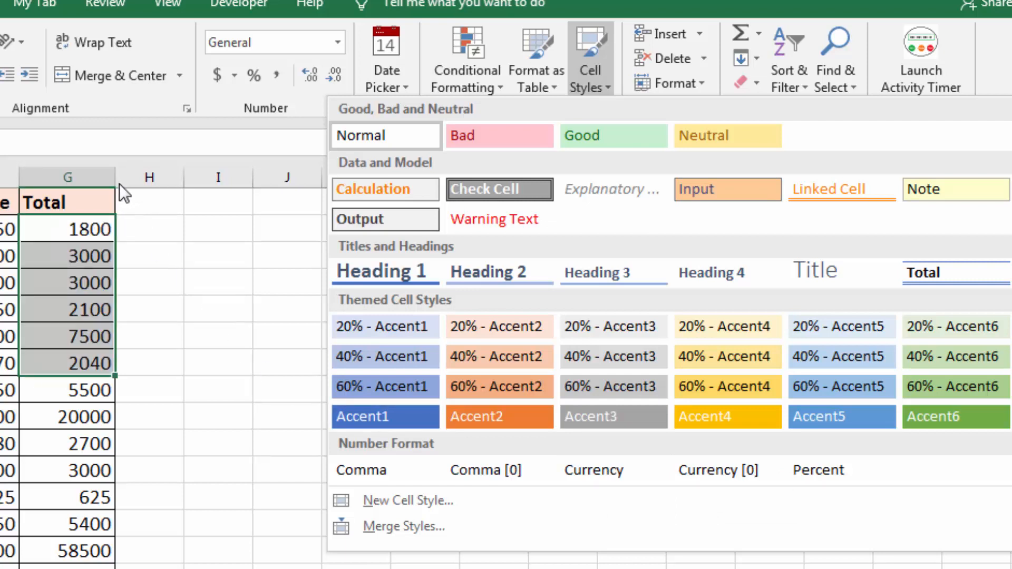
{"action": "left_click", "coordinate": [132, 222]}
{"action": "left_click_drag", "start_coordinate": [116, 180], "coordinate": [141, 183]}
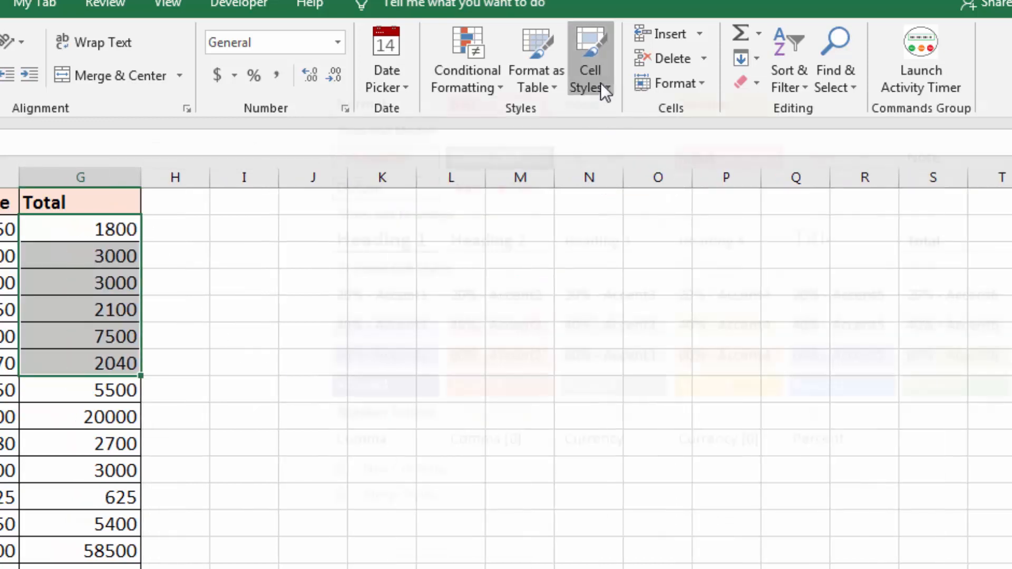
Step: Start a new custom cell style from the selected Total values and name it my
{"action": "left_click", "coordinate": [600, 83]}
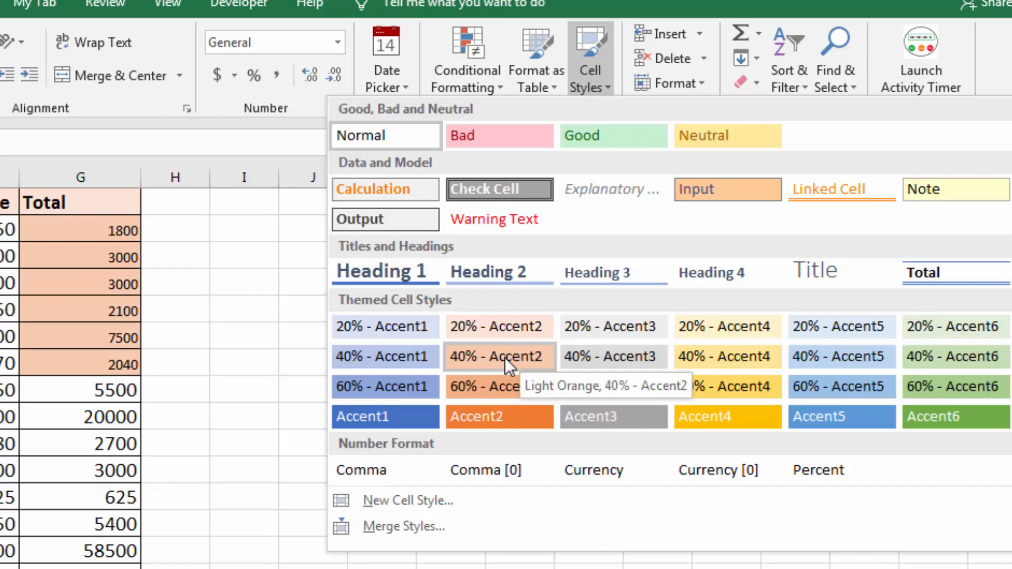
{"action": "left_click", "coordinate": [406, 501]}
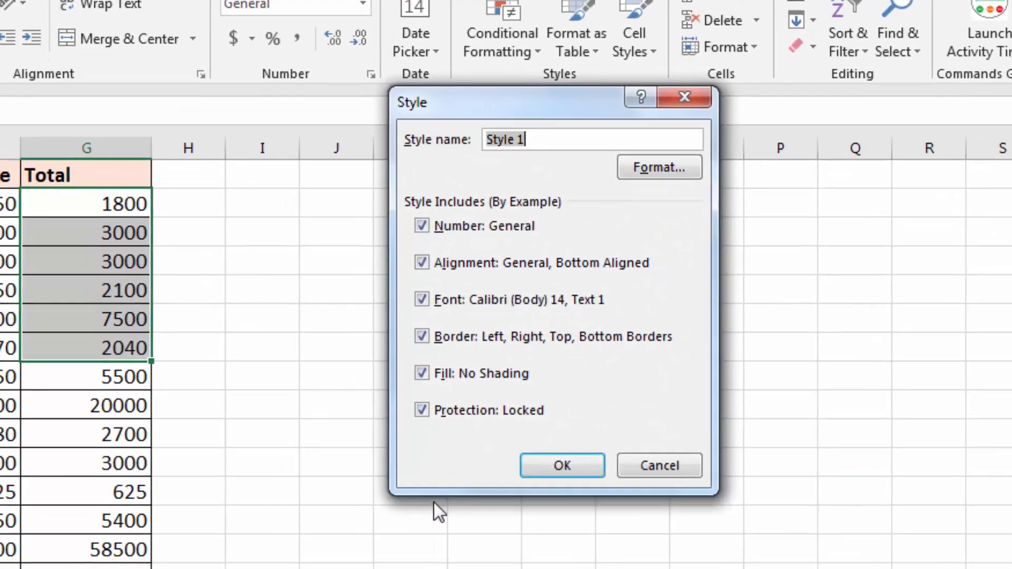
{"action": "left_click_drag", "start_coordinate": [540, 108], "coordinate": [390, 150]}
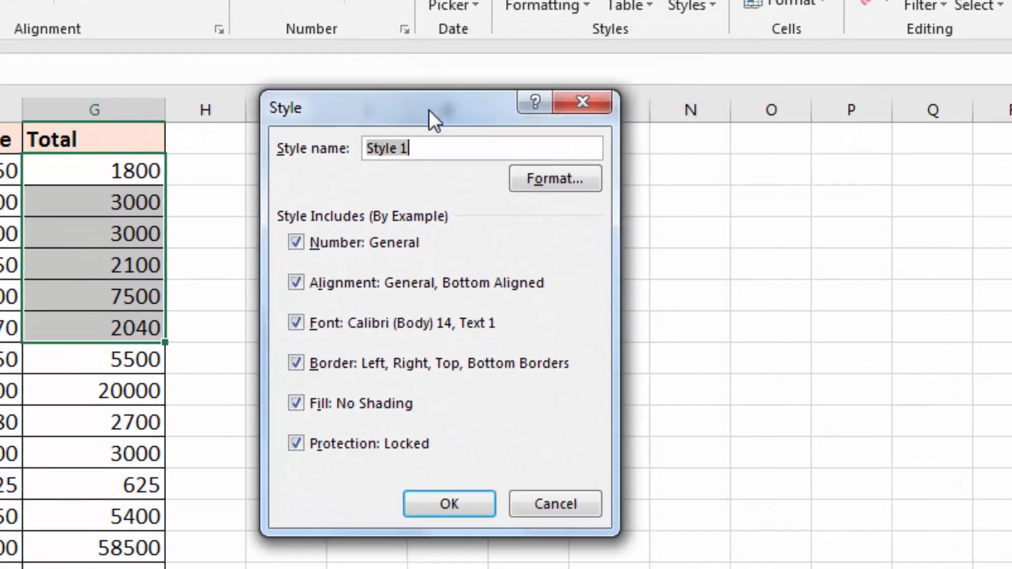
{"action": "type", "text": "my"}
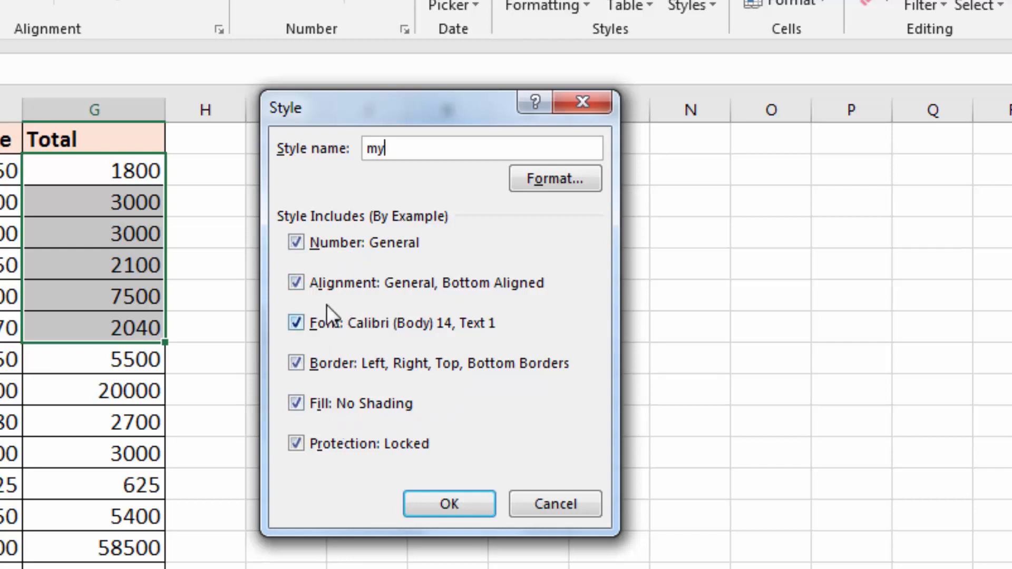
Step: Set the new style's font to size 12 with the Italic font style
{"action": "left_click", "coordinate": [540, 186]}
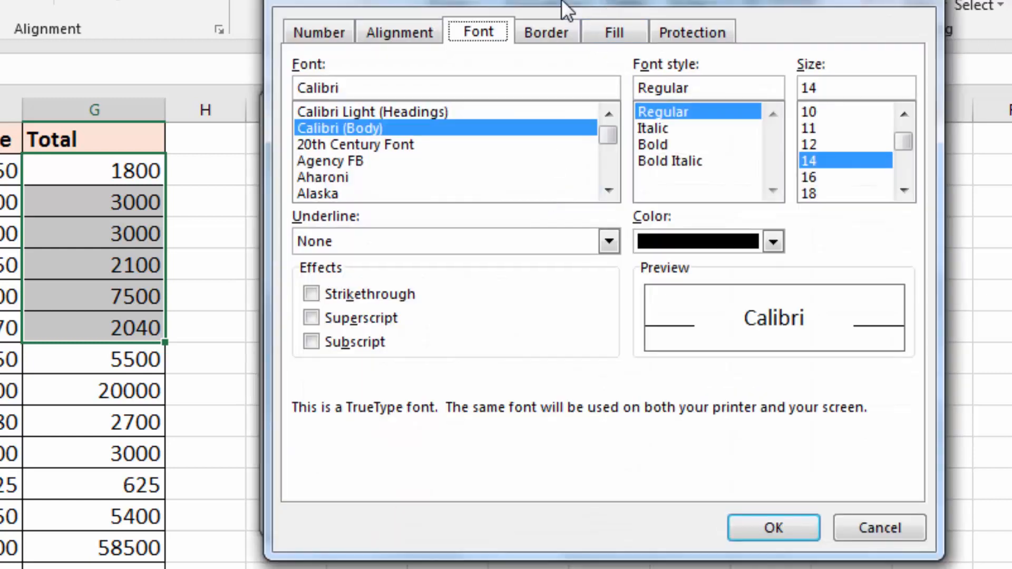
{"action": "left_click_drag", "start_coordinate": [590, 2], "coordinate": [505, 45]}
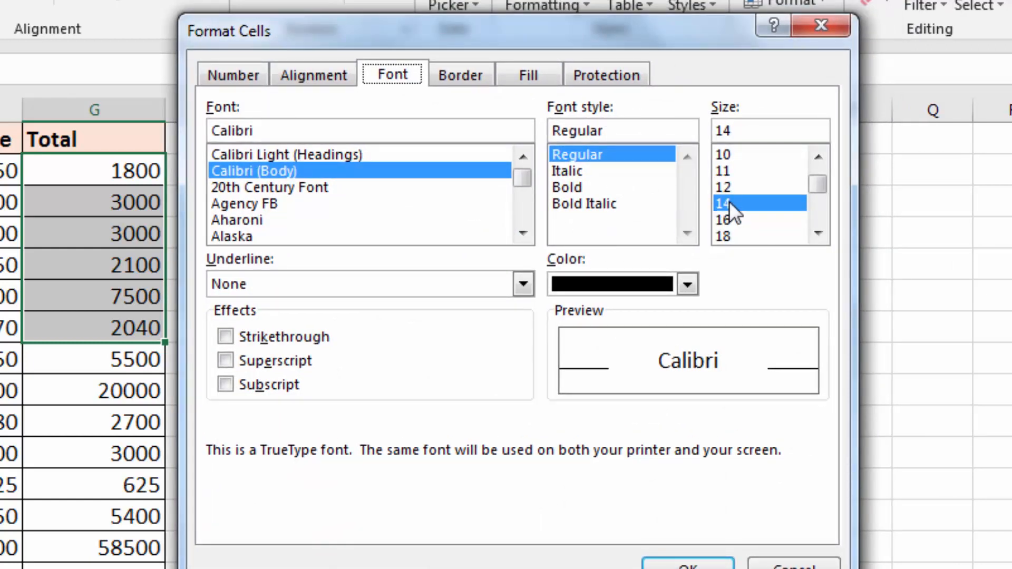
{"action": "left_click", "coordinate": [732, 188]}
{"action": "left_click", "coordinate": [583, 188]}
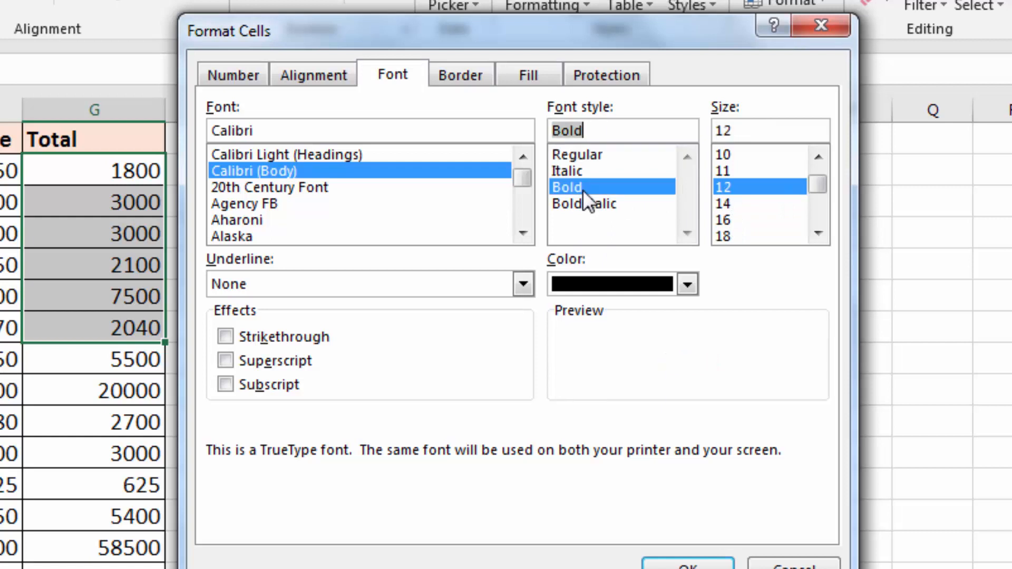
{"action": "left_click", "coordinate": [569, 174]}
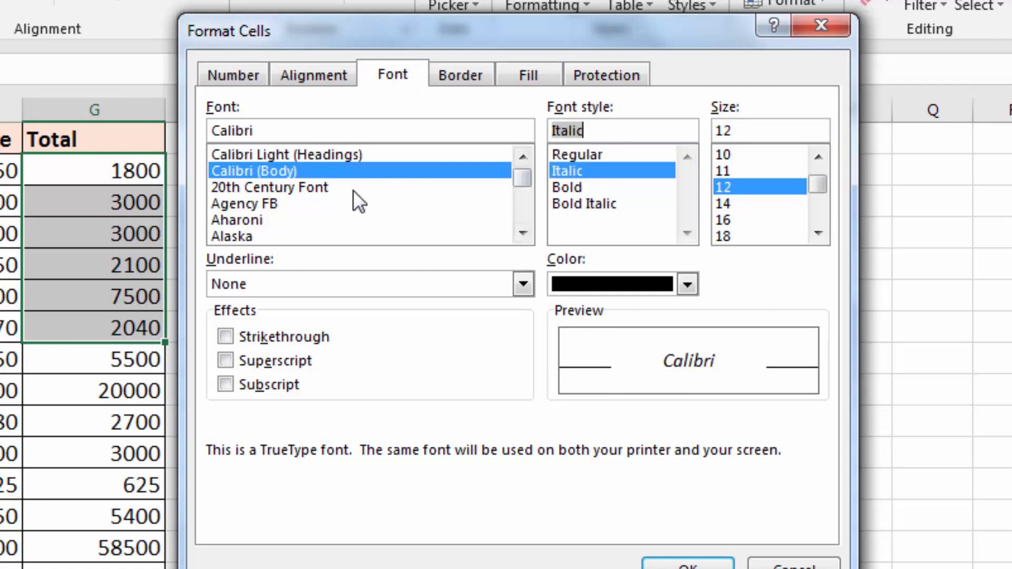
Step: Give the new style a two-color white-to-blue gradient fill with Vertical shading
{"action": "left_click", "coordinate": [469, 77]}
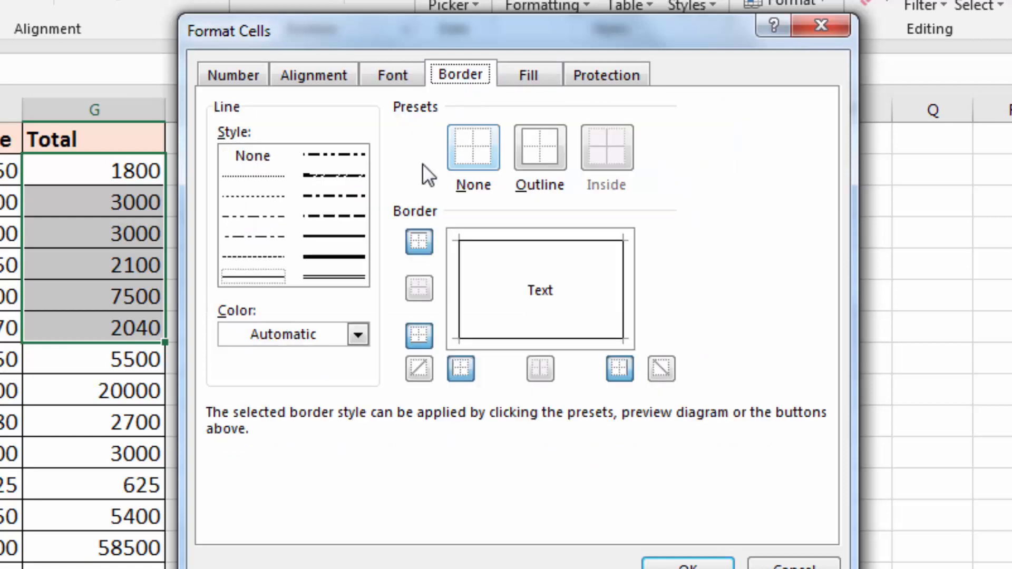
{"action": "left_click", "coordinate": [543, 79]}
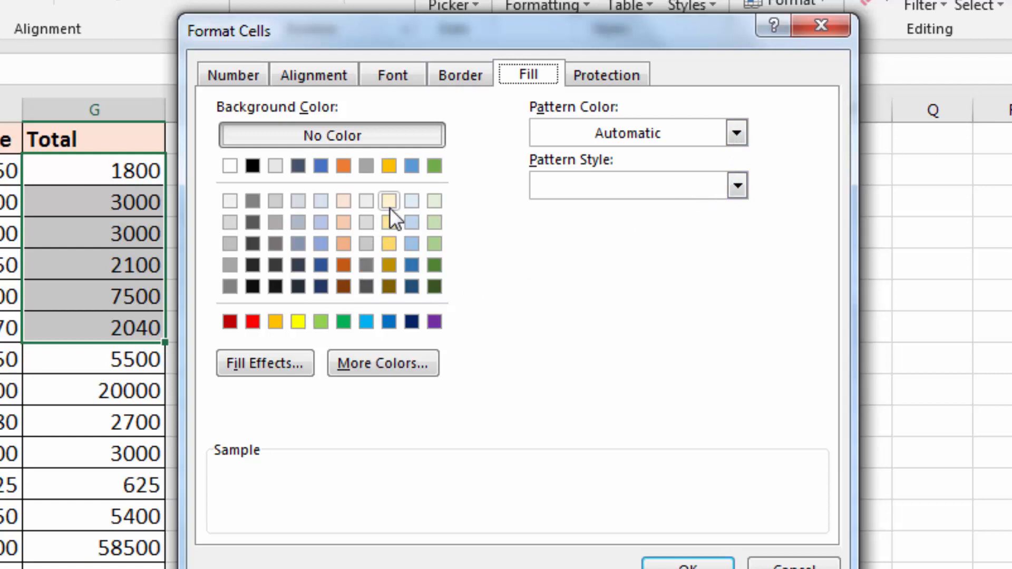
{"action": "left_click", "coordinate": [271, 369]}
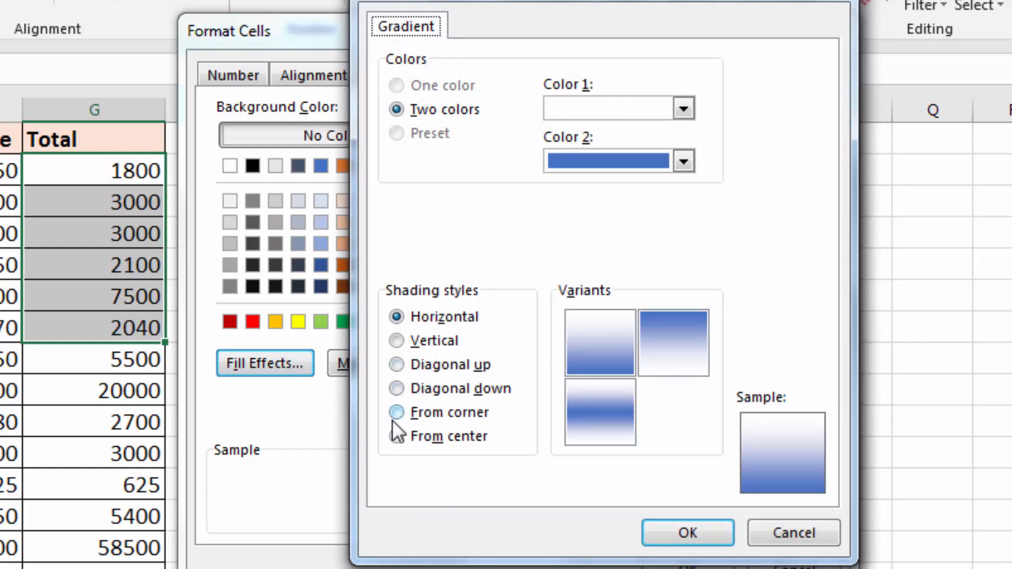
{"action": "left_click", "coordinate": [396, 340]}
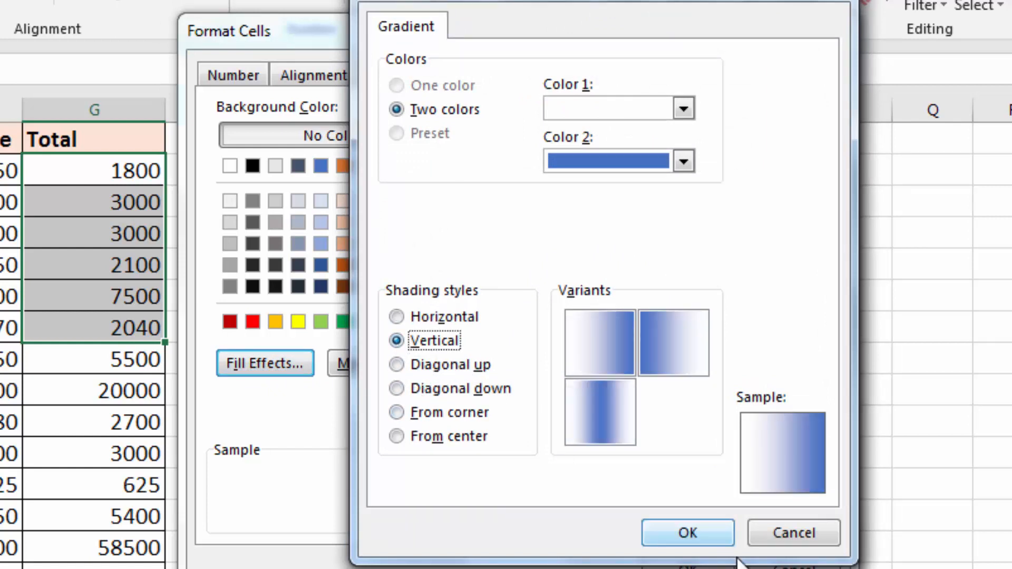
{"action": "left_click", "coordinate": [707, 539]}
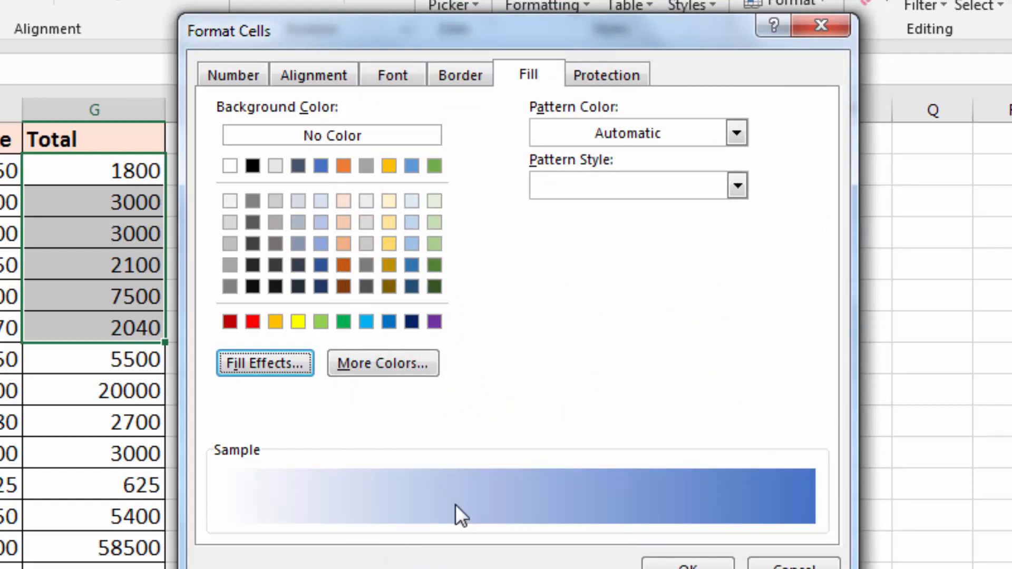
Step: Look through the fill pattern and alignment options, then save the custom cell style
{"action": "left_click", "coordinate": [737, 185]}
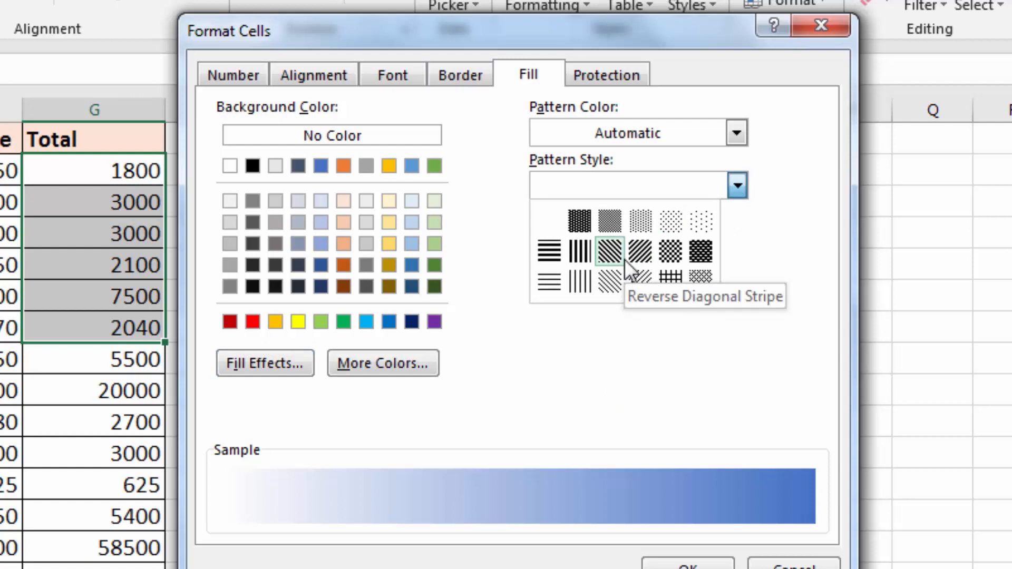
{"action": "left_click", "coordinate": [328, 71]}
{"action": "left_click", "coordinate": [328, 70]}
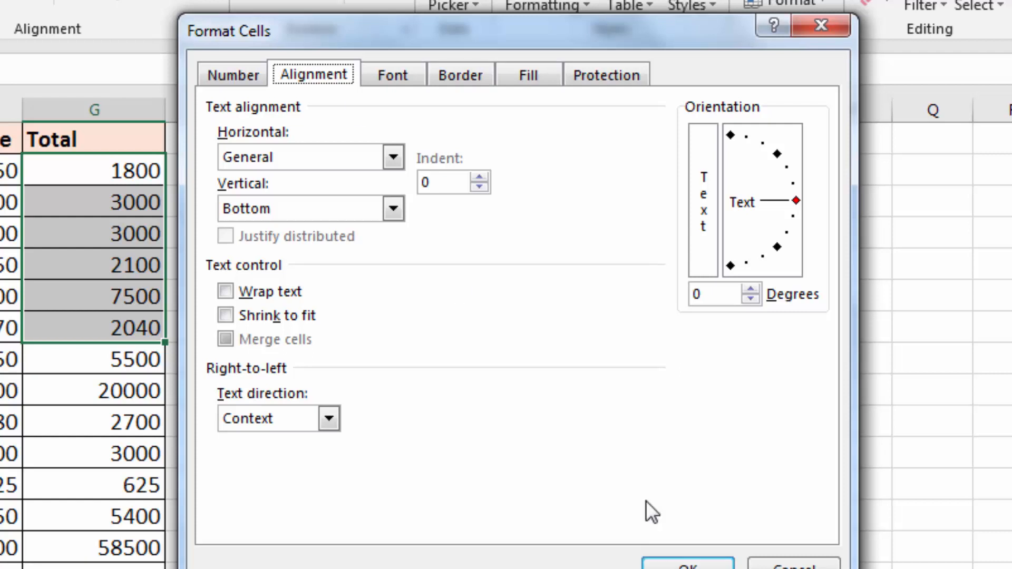
{"action": "left_click", "coordinate": [684, 562]}
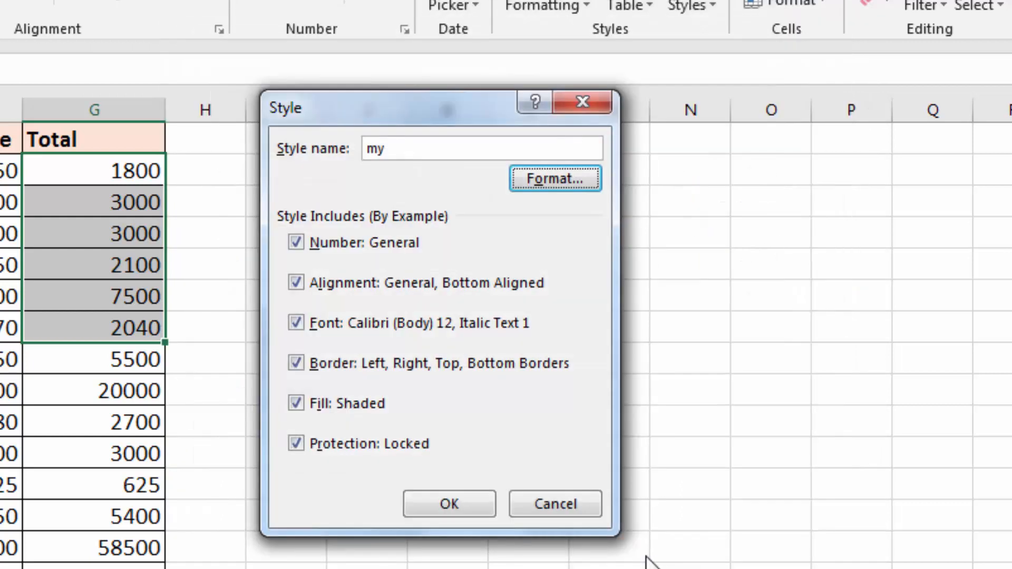
{"action": "left_click", "coordinate": [447, 502]}
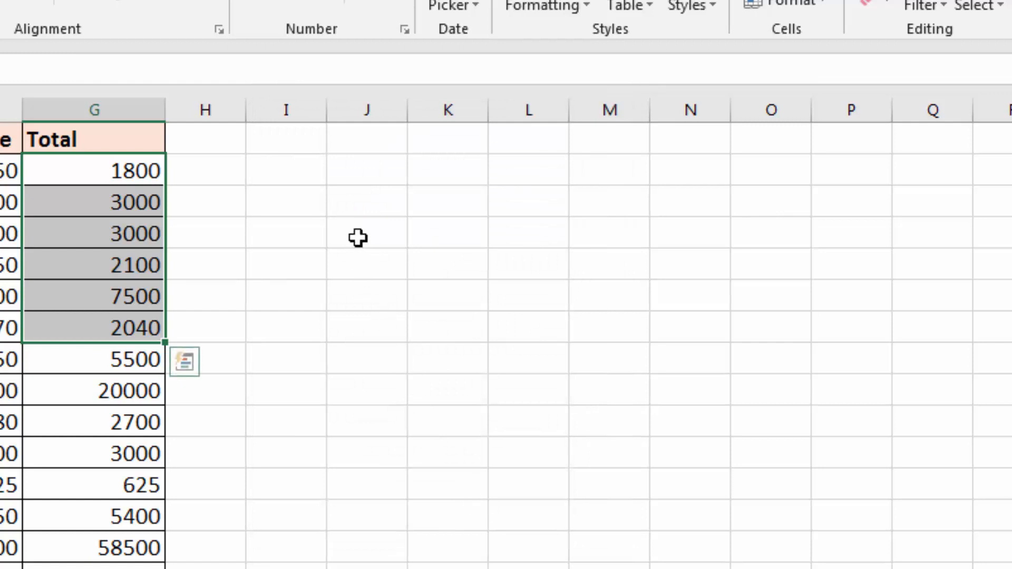
Step: Apply the custom cell style my to the first five values in the Total column
{"action": "left_click", "coordinate": [359, 230]}
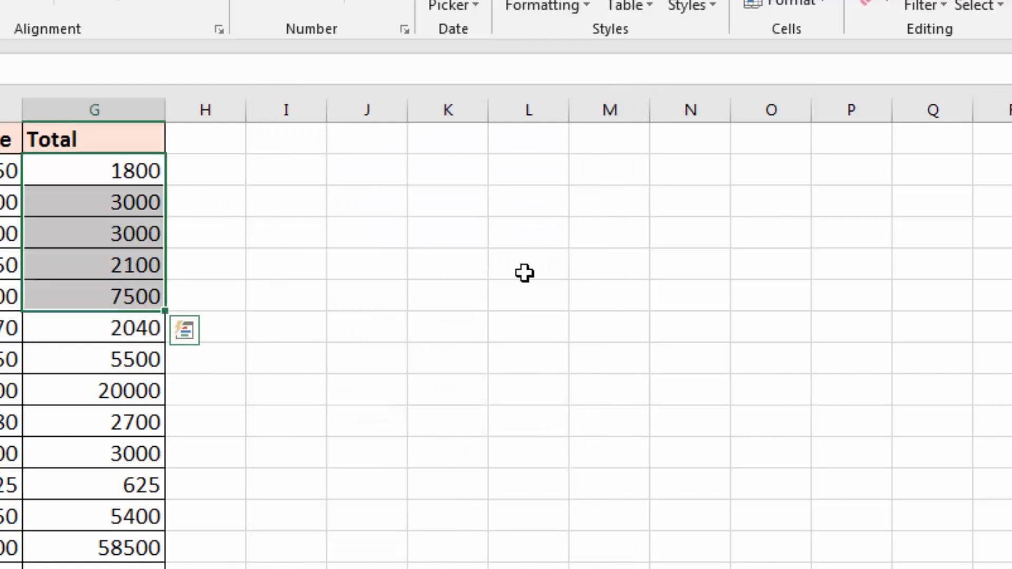
{"action": "left_click", "coordinate": [447, 295]}
{"action": "left_click_drag", "start_coordinate": [134, 176], "coordinate": [136, 290]}
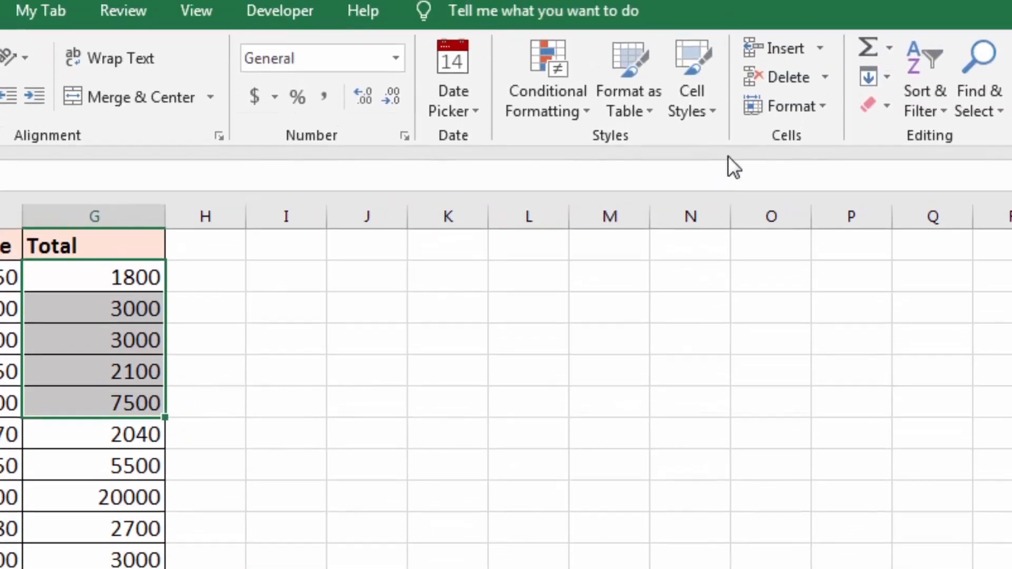
{"action": "left_click", "coordinate": [714, 67]}
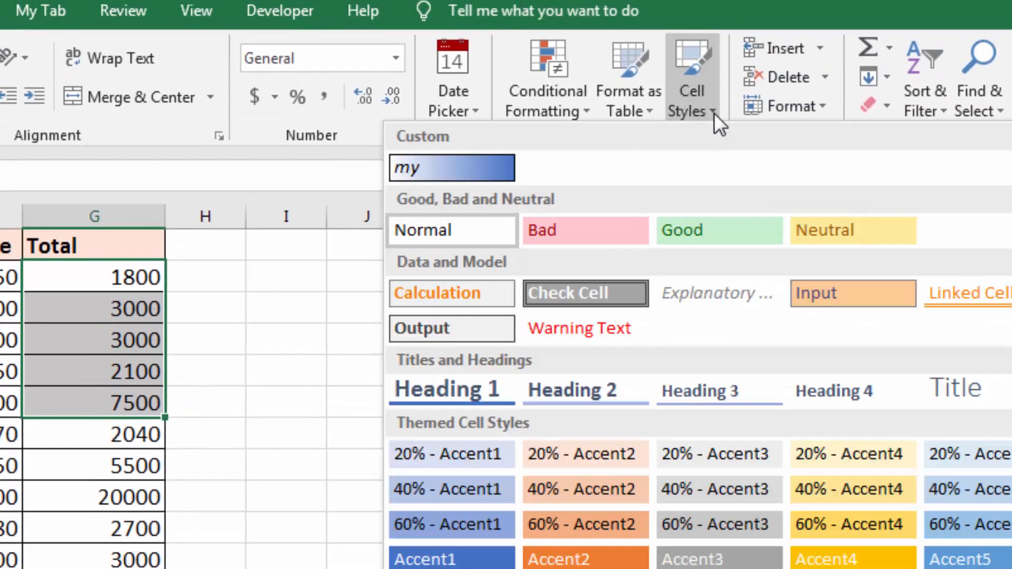
{"action": "left_click", "coordinate": [466, 173]}
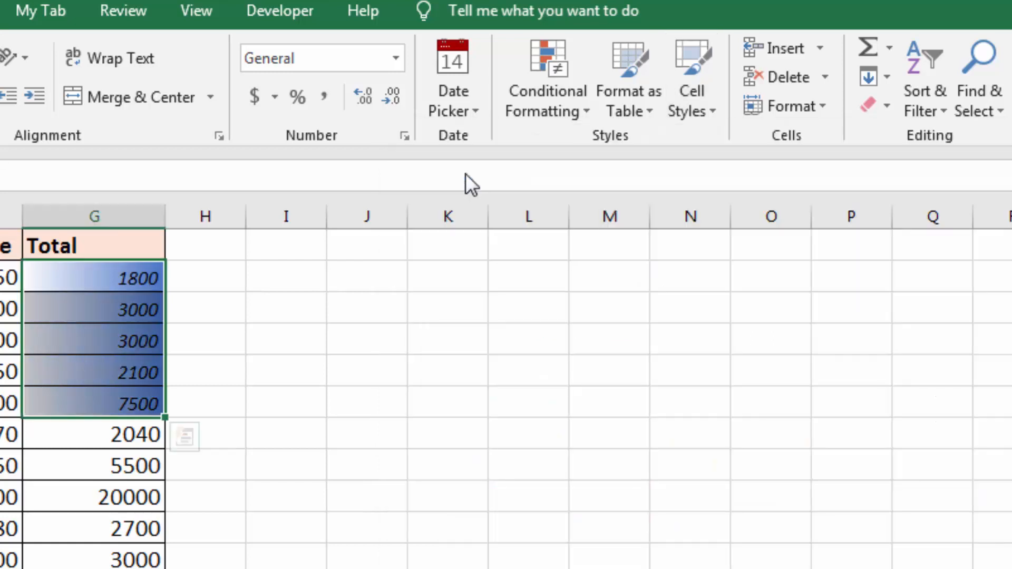
{"action": "left_click", "coordinate": [249, 345]}
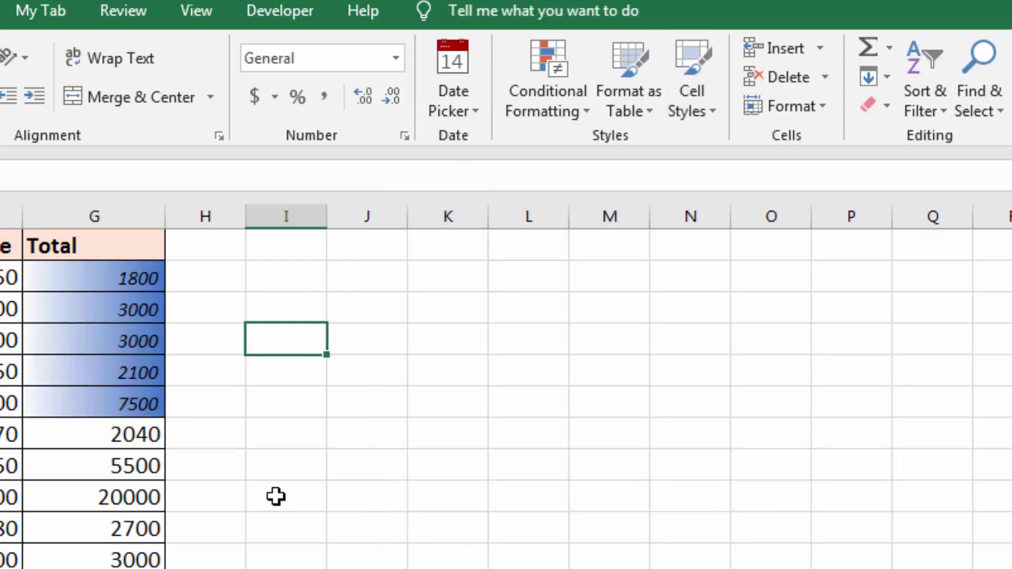
Step: Undo the custom style on the first five Total values
{"action": "left_click", "coordinate": [124, 496]}
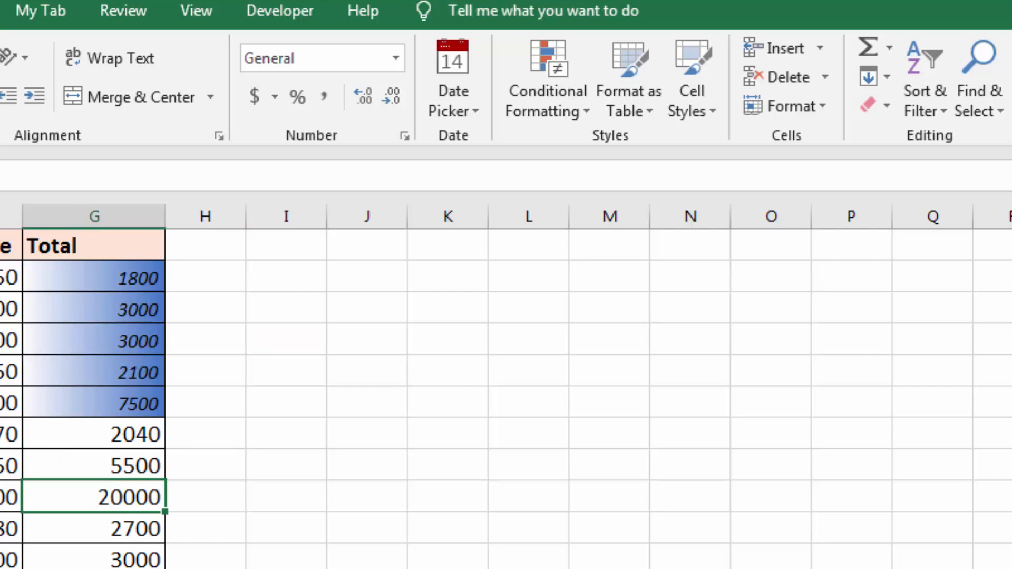
{"action": "left_click", "coordinate": [109, 471]}
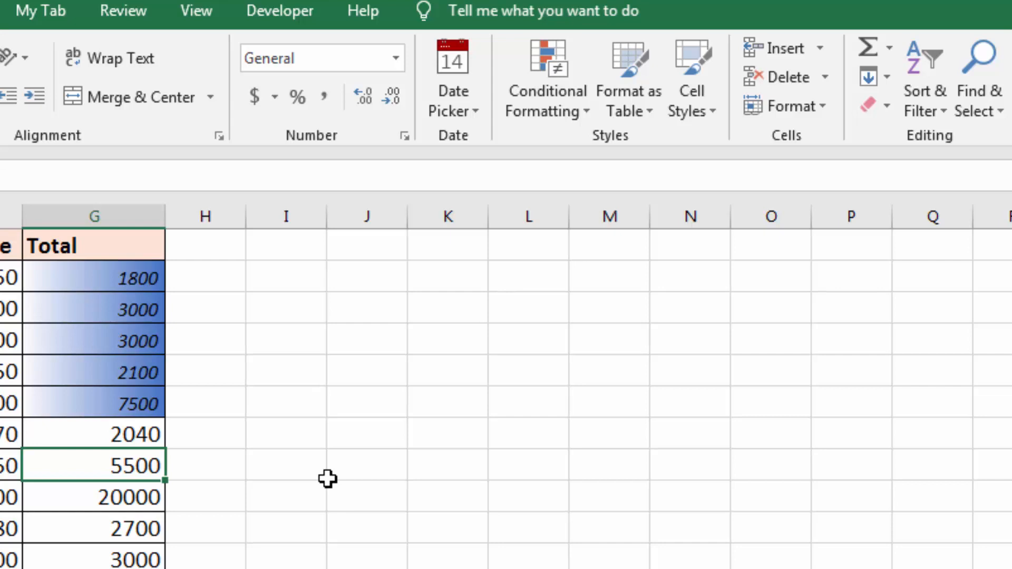
{"action": "key", "text": "ctrl+z"}
{"action": "left_click", "coordinate": [320, 416]}
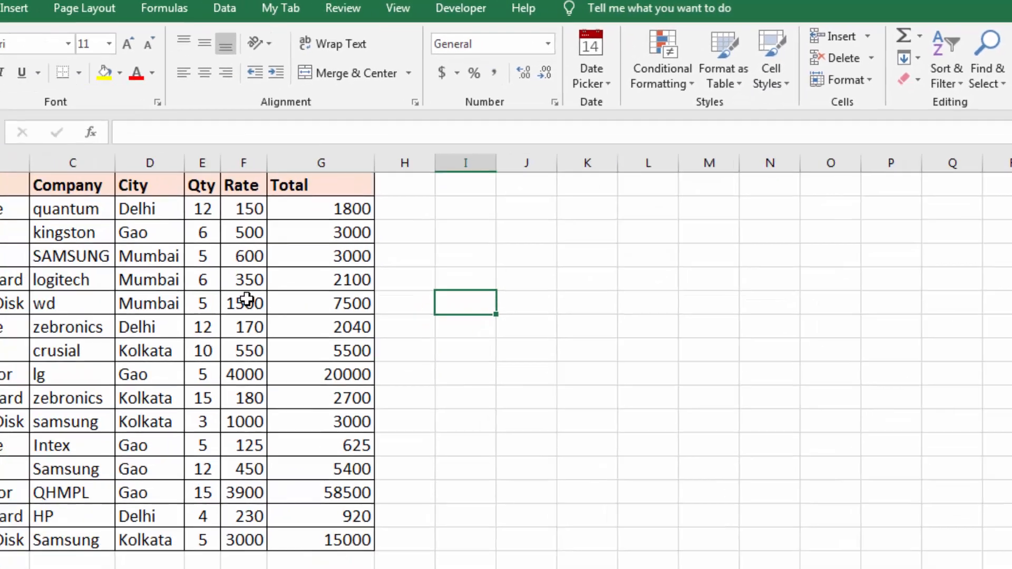
Step: Select the whole sales data range A1:G16, from the S.NO. header to the last Total value
{"action": "left_click", "coordinate": [247, 299]}
{"action": "left_click", "coordinate": [64, 271]}
{"action": "left_click", "coordinate": [91, 253]}
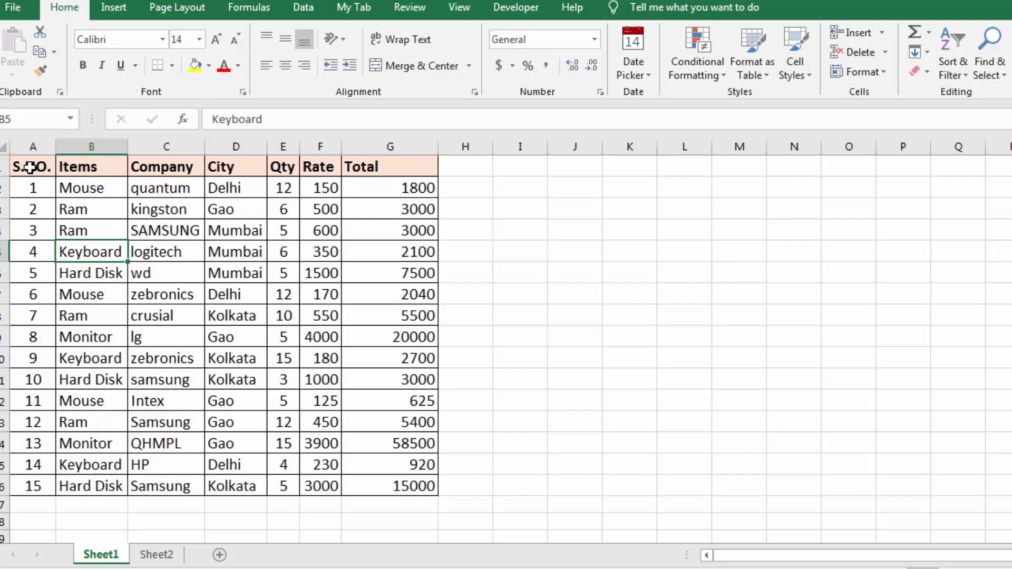
{"action": "mouse_move", "coordinate": [30, 167]}
{"action": "left_mouse_down"}
{"action": "mouse_move", "coordinate": [303, 334]}
{"action": "mouse_move", "coordinate": [384, 422]}
{"action": "mouse_move", "coordinate": [396, 480]}
{"action": "left_mouse_up"}
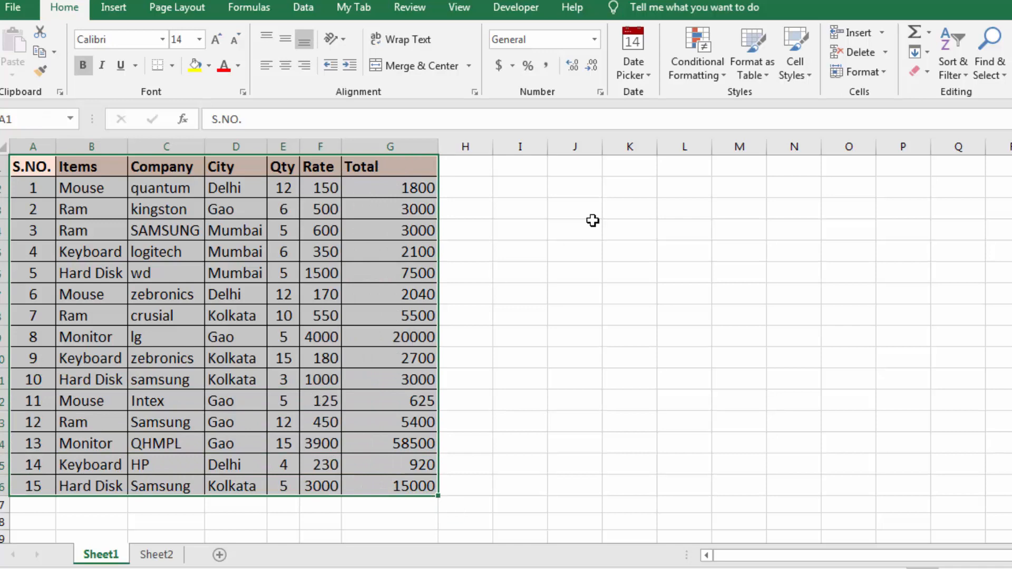
Step: Try to format the range A1:G16 as a table in a Medium style with My table has headers turned off
{"action": "left_click", "coordinate": [767, 76]}
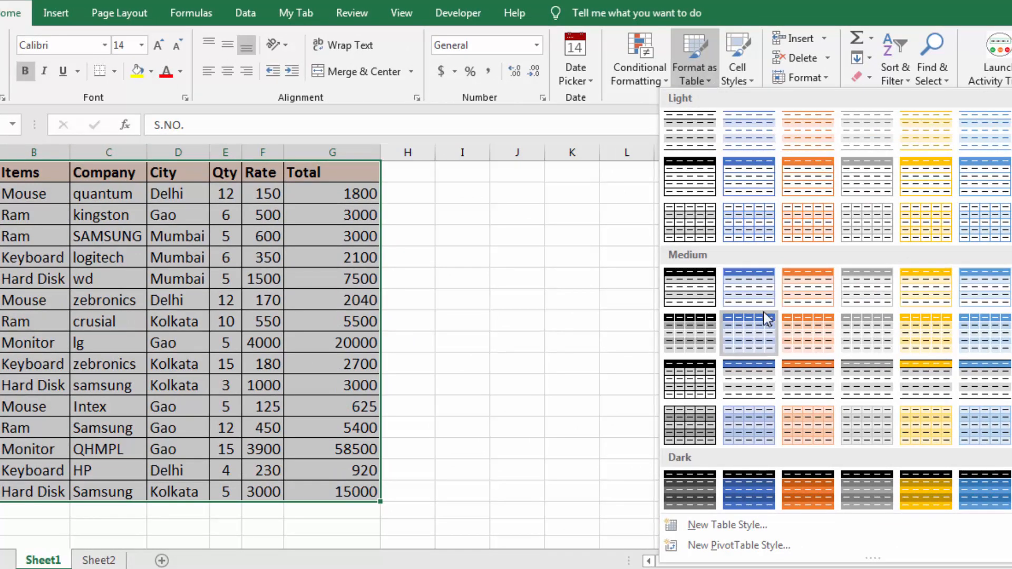
{"action": "scroll", "coordinate": [754, 475], "scroll_direction": "down", "scroll_amount": 1}
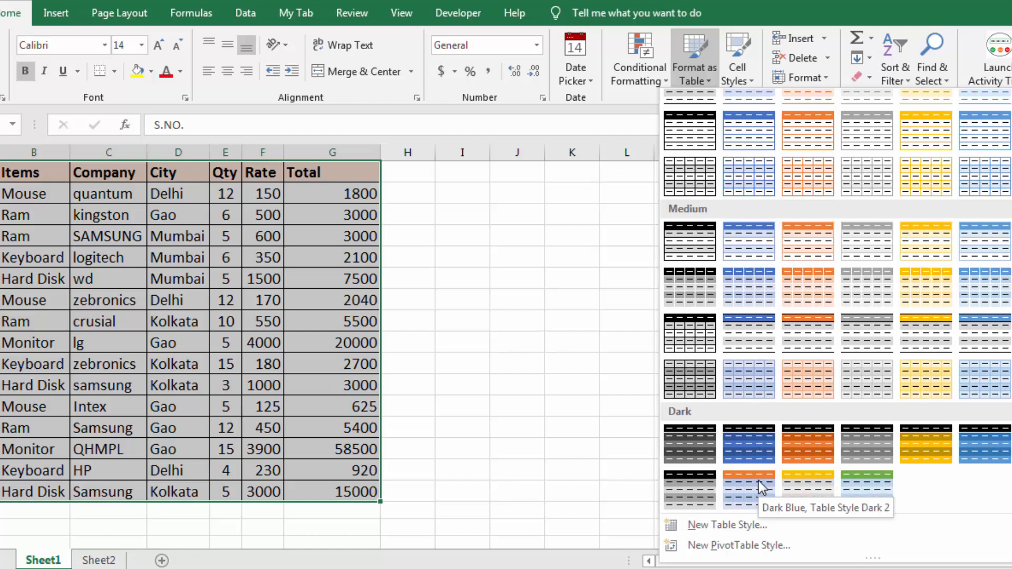
{"action": "scroll", "coordinate": [830, 481], "scroll_direction": "up", "scroll_amount": 1}
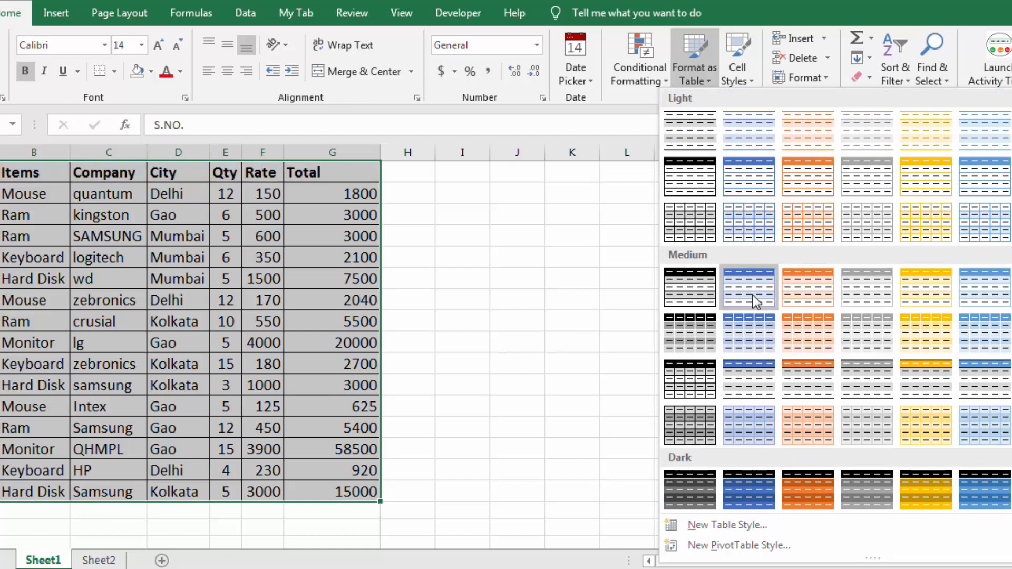
{"action": "left_click", "coordinate": [815, 298]}
{"action": "left_click_drag", "start_coordinate": [572, 232], "coordinate": [522, 180]}
{"action": "left_click", "coordinate": [765, 203]}
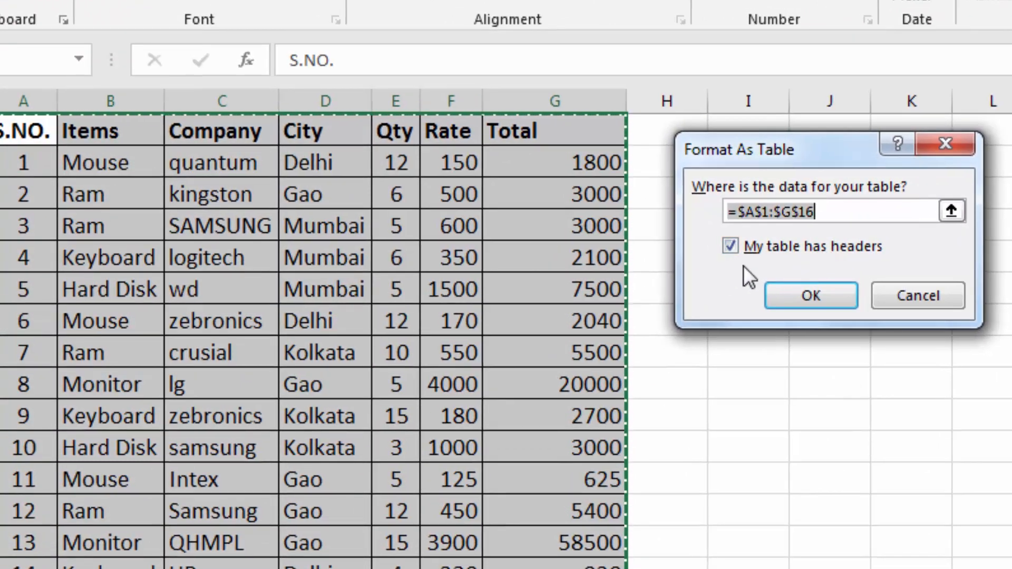
{"action": "left_click", "coordinate": [730, 245]}
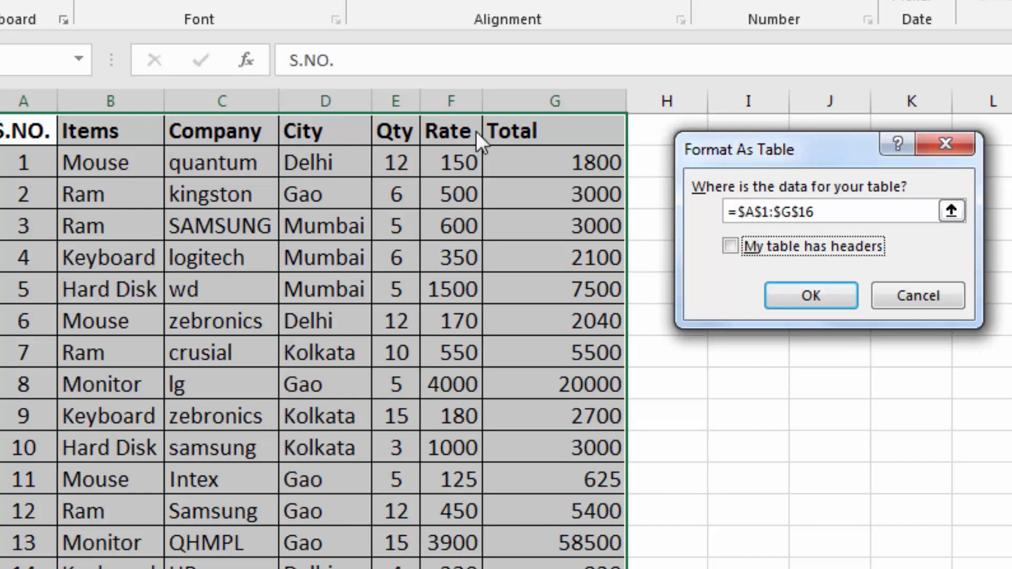
{"action": "left_click", "coordinate": [811, 296]}
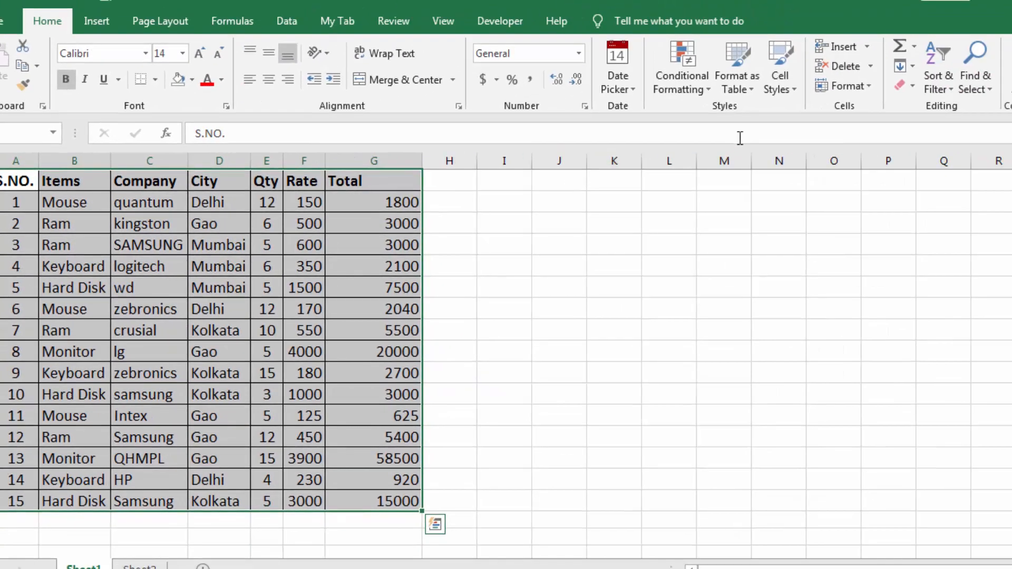
Step: Format the range A1:G16 as a table in the blue Medium style with banded rows, keeping My table has headers on
{"action": "left_click", "coordinate": [751, 88]}
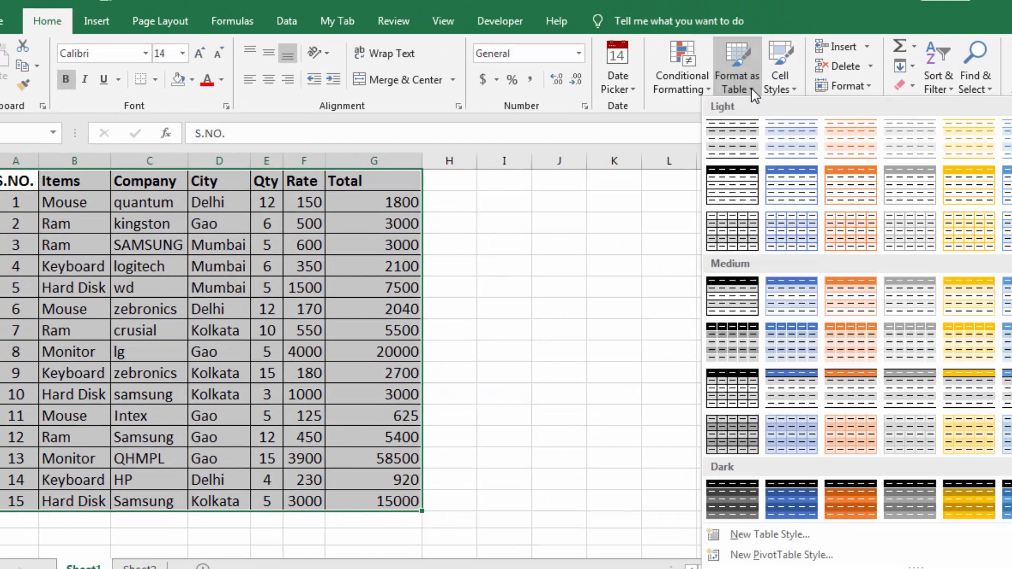
{"action": "left_click", "coordinate": [796, 296]}
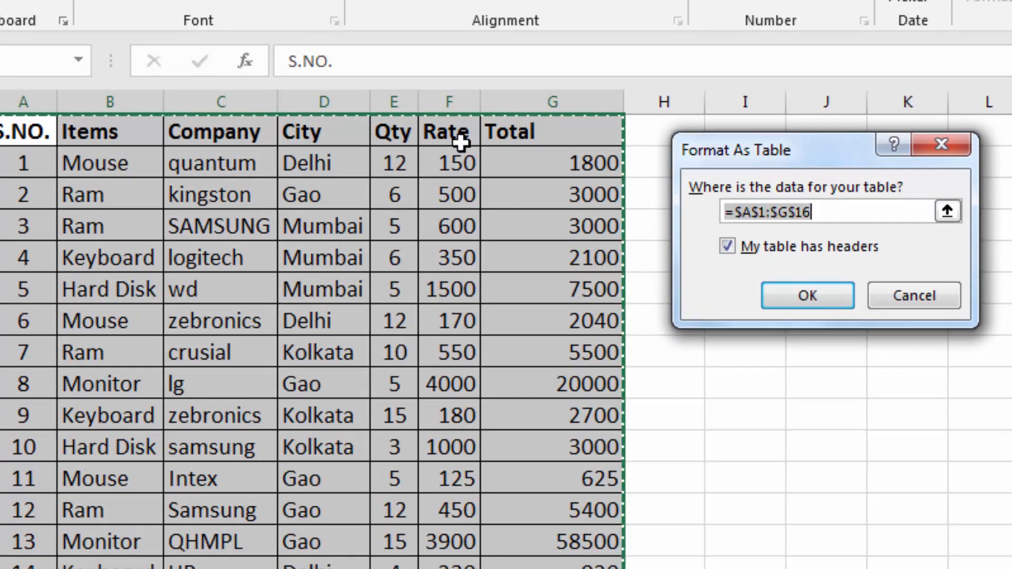
{"action": "left_click", "coordinate": [785, 298]}
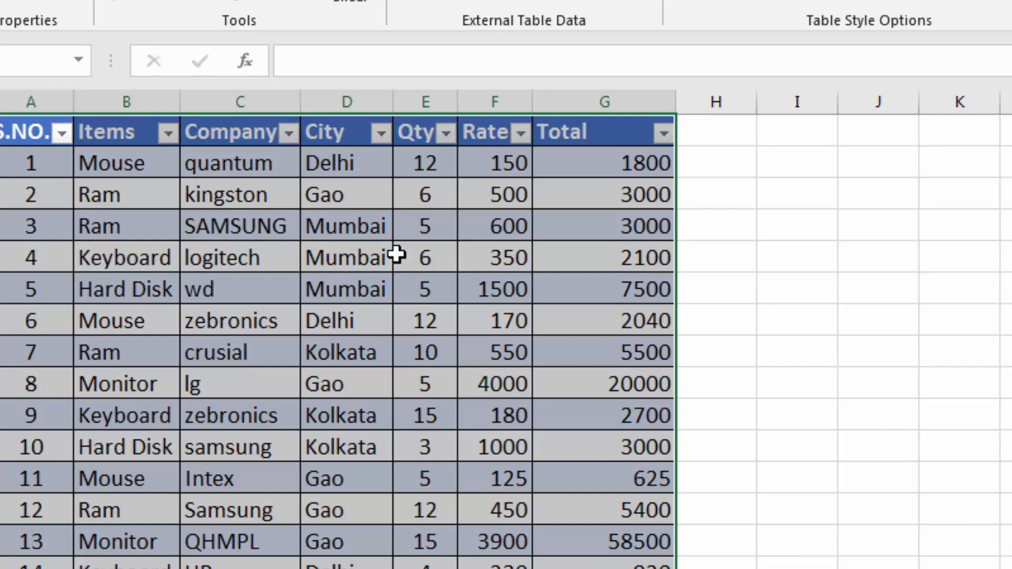
{"action": "left_click", "coordinate": [482, 260]}
{"action": "left_click", "coordinate": [372, 236]}
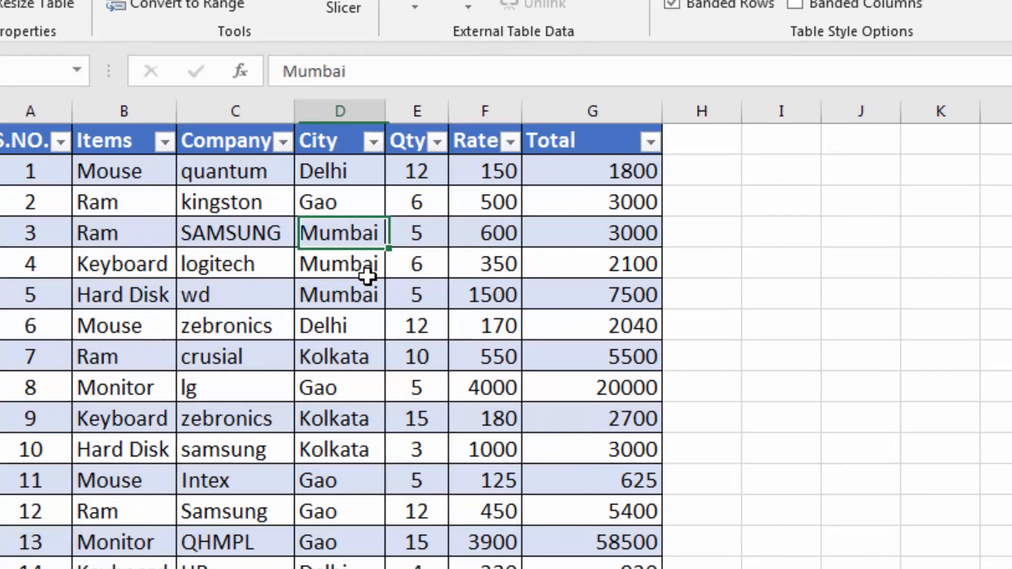
Step: Select cells inside and outside the table to compare which table design tools are offered
{"action": "left_click", "coordinate": [362, 321]}
{"action": "left_click", "coordinate": [462, 341]}
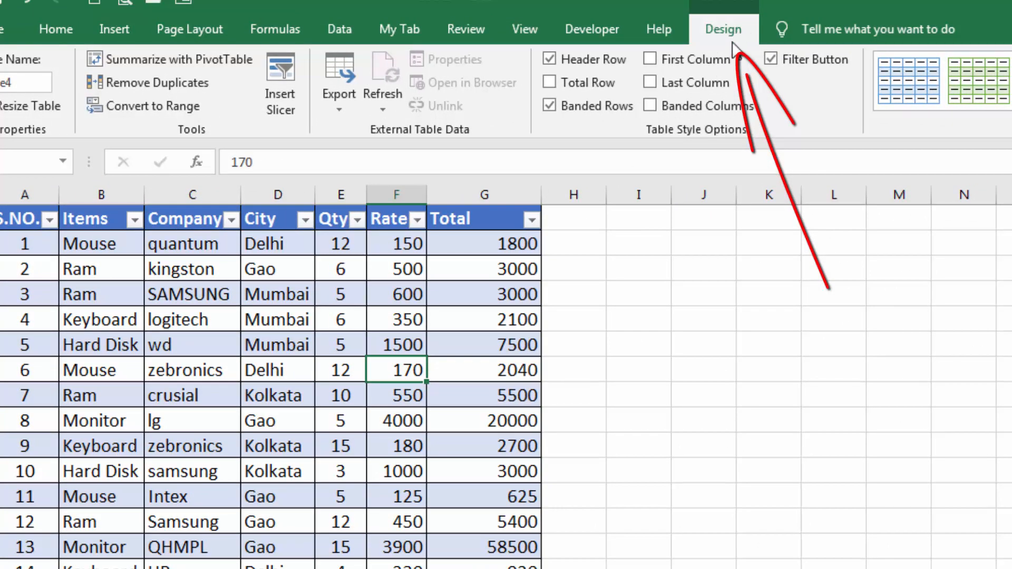
{"action": "left_click", "coordinate": [670, 258]}
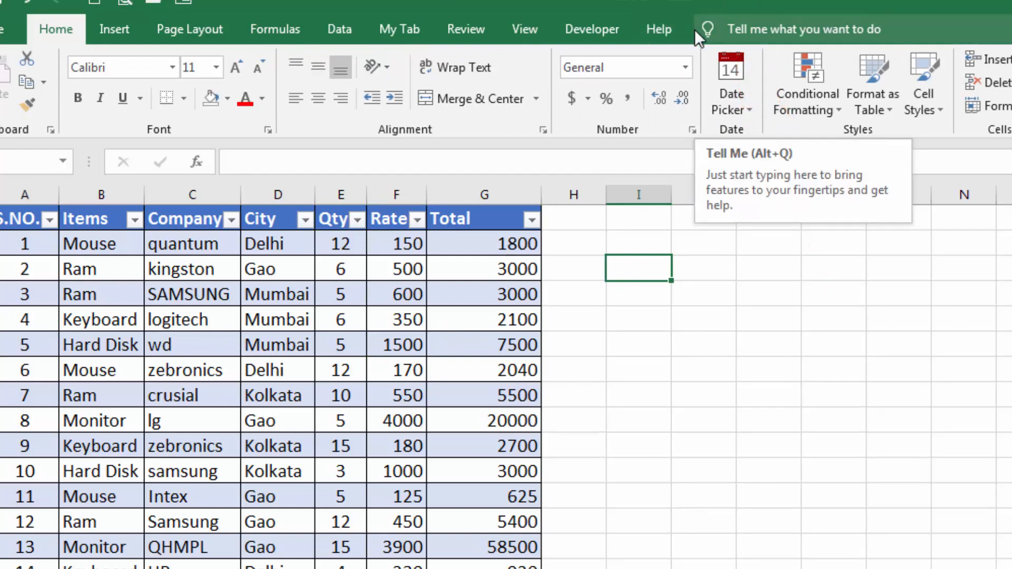
{"action": "left_click", "coordinate": [304, 321]}
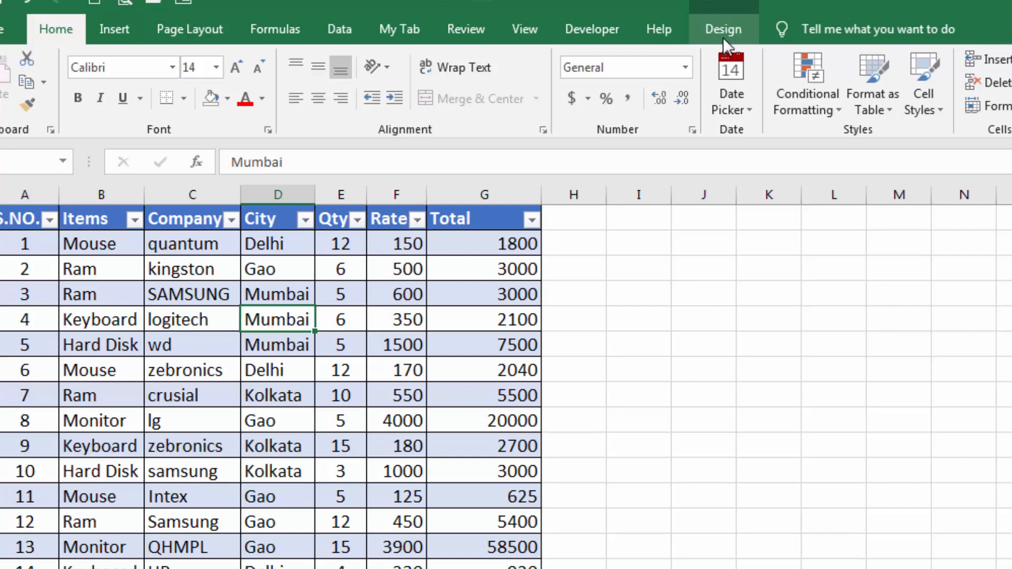
Step: Select the whole table and browse the table styles offered by Format as Table and the table design tools
{"action": "left_click_drag", "start_coordinate": [12, 221], "coordinate": [537, 553]}
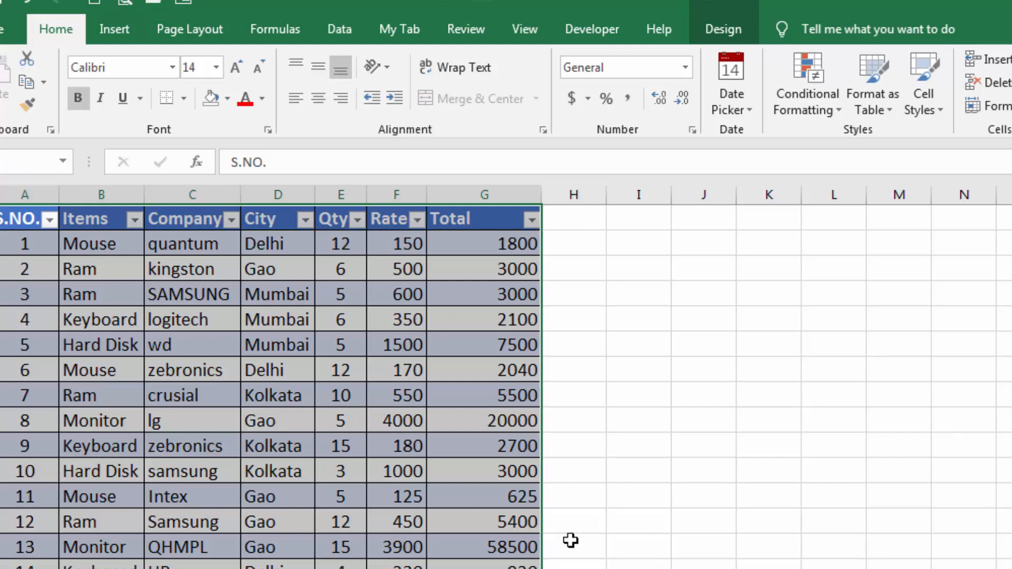
{"action": "left_click", "coordinate": [886, 109]}
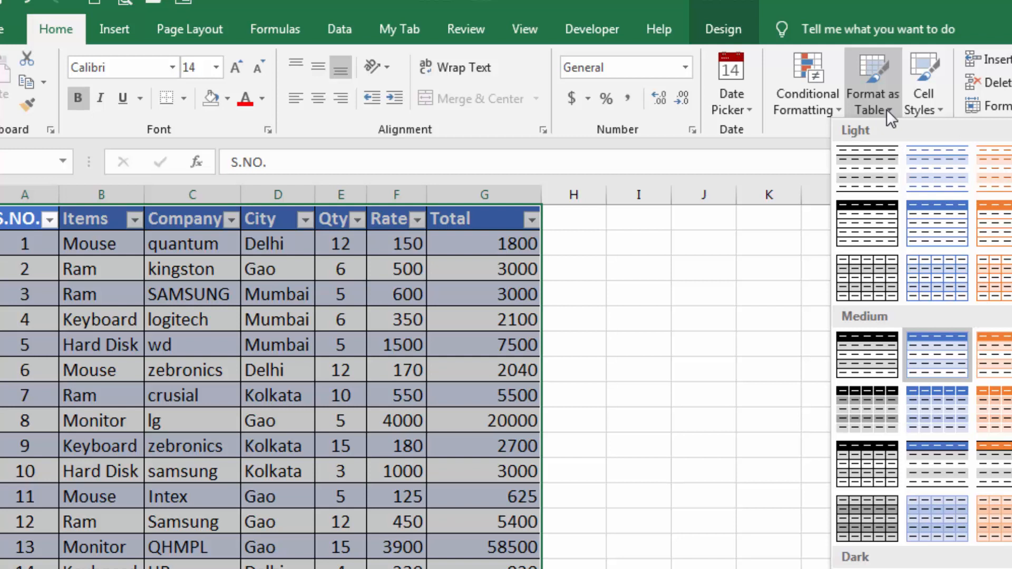
{"action": "left_click", "coordinate": [887, 109]}
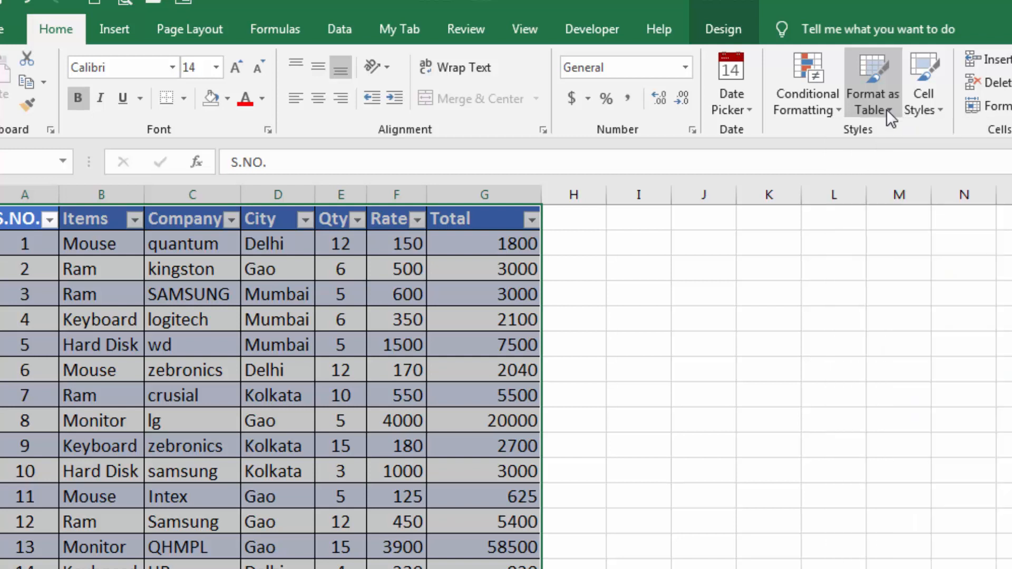
{"action": "left_click", "coordinate": [720, 31]}
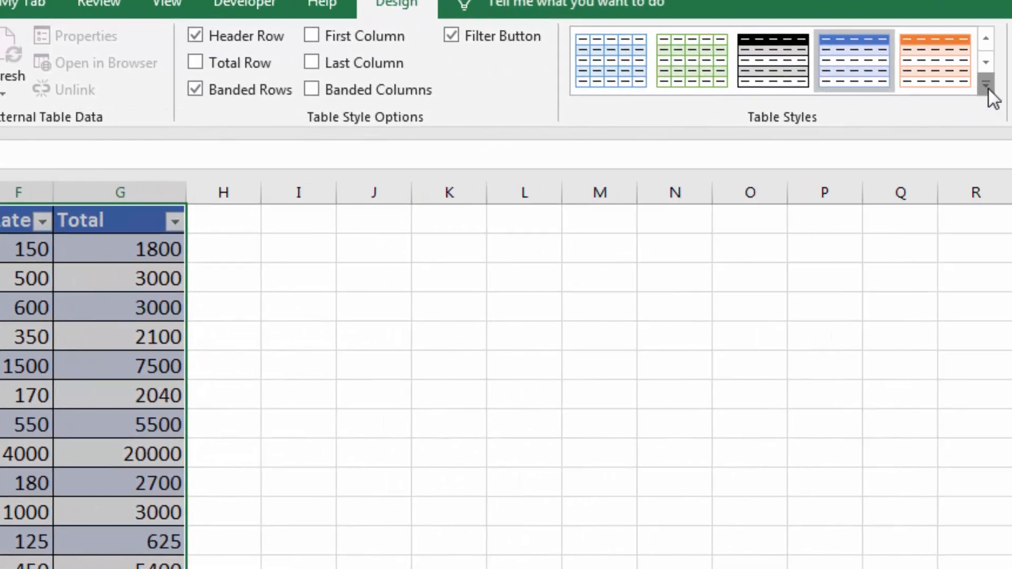
{"action": "left_click", "coordinate": [986, 84]}
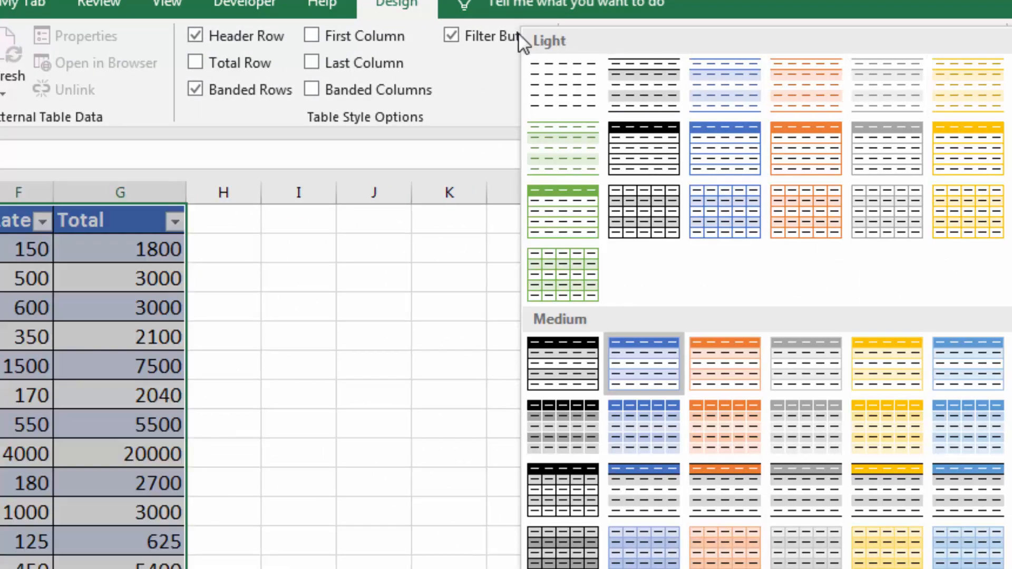
{"action": "left_click", "coordinate": [463, 75]}
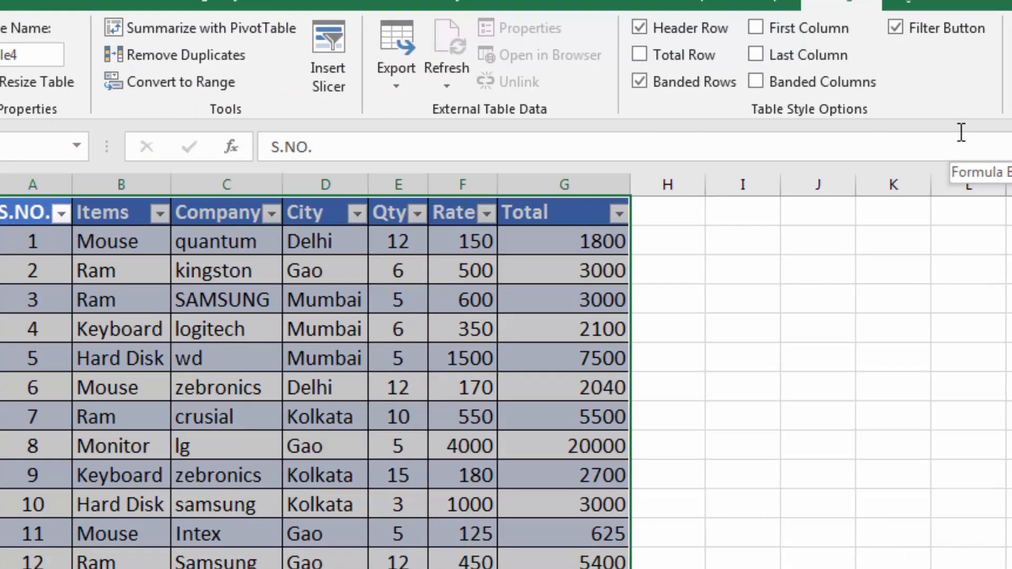
Step: Turn off the table's Header Row and turn it back on
{"action": "left_click", "coordinate": [639, 27]}
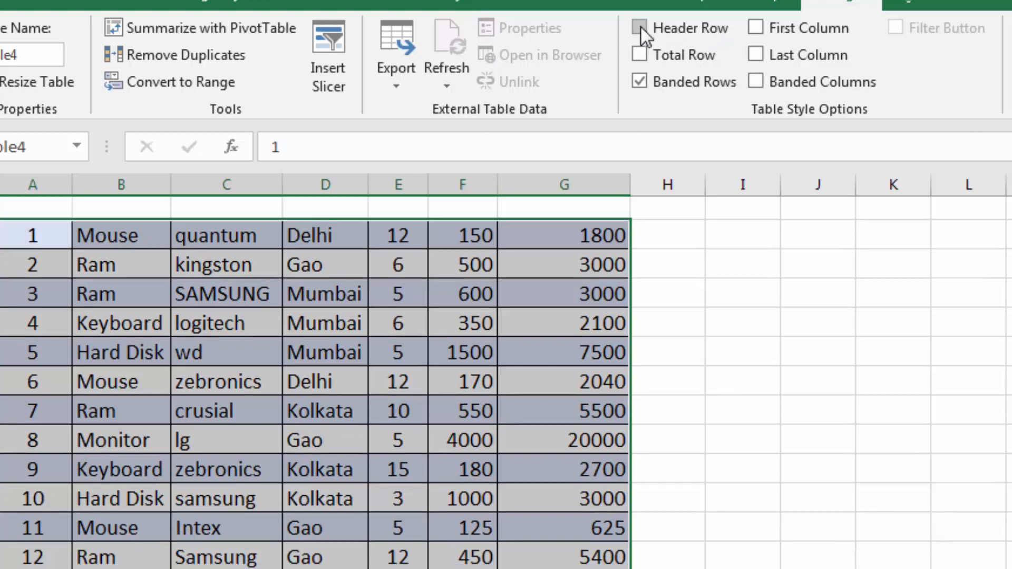
{"action": "left_click", "coordinate": [639, 27]}
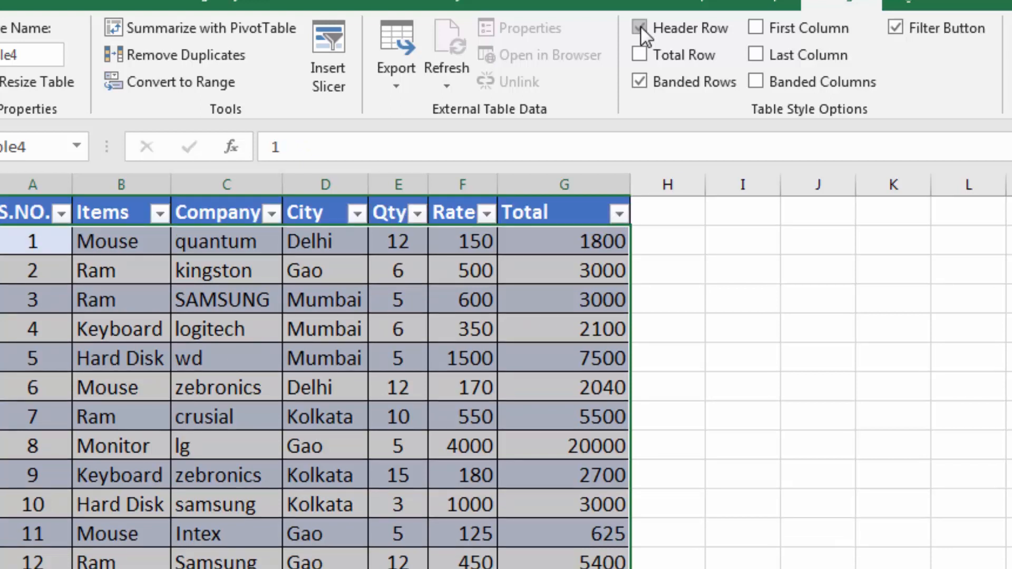
Step: Try the First Column and Last Column emphasis on the table, turning each one off again
{"action": "left_click", "coordinate": [754, 28]}
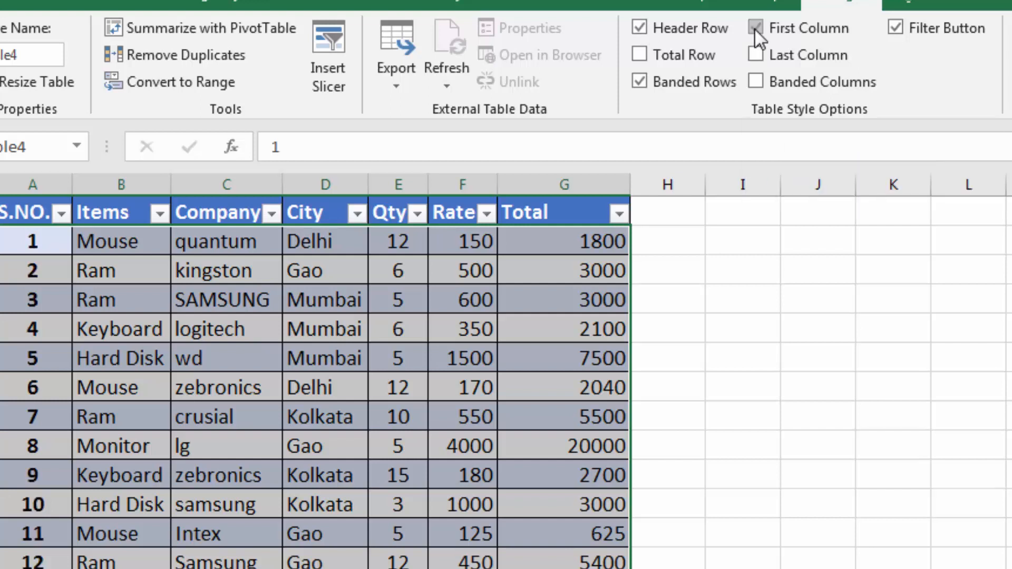
{"action": "left_click", "coordinate": [756, 28]}
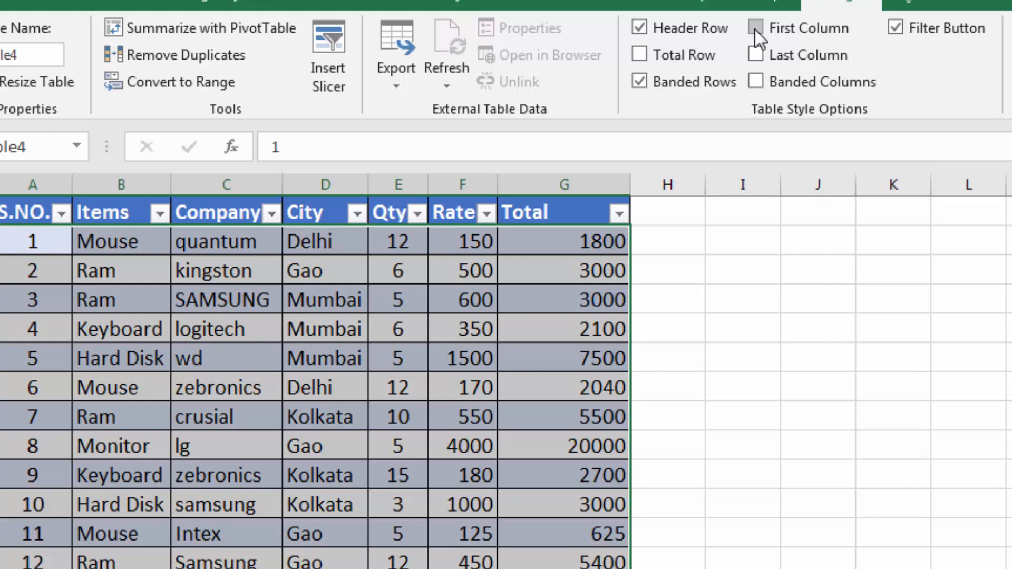
{"action": "left_click", "coordinate": [755, 54]}
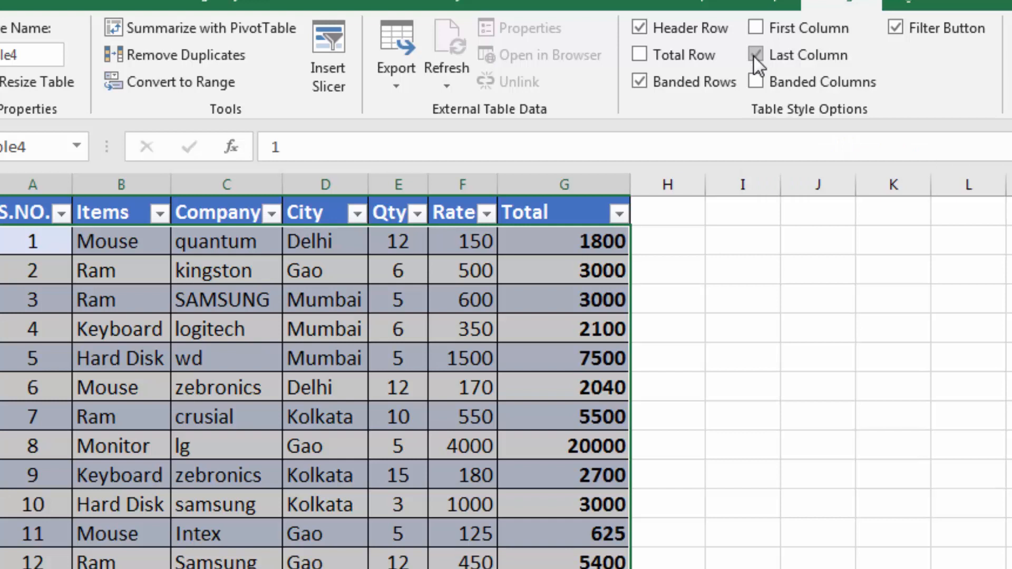
{"action": "left_click", "coordinate": [756, 54]}
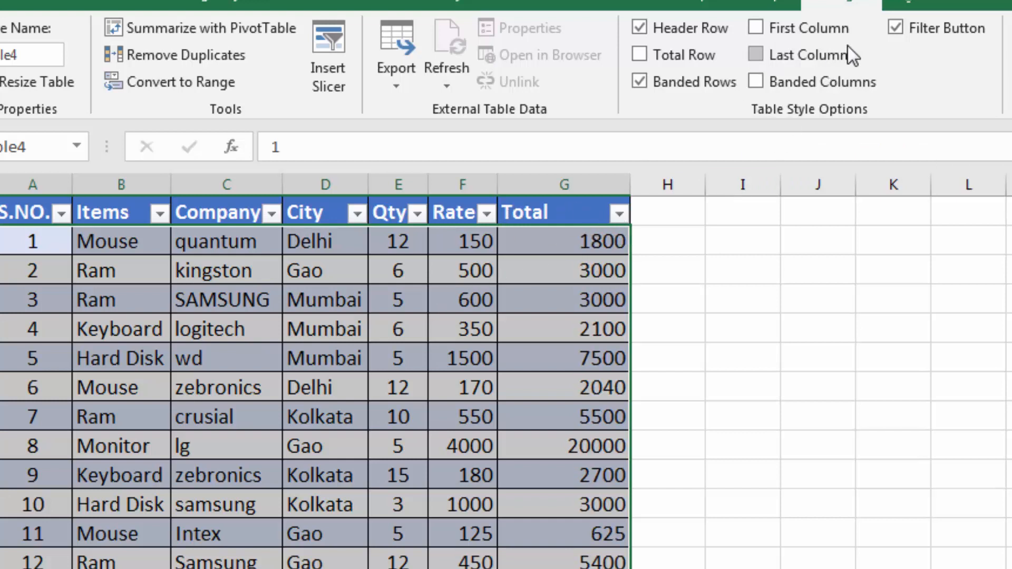
Step: Hide and restore the table's Filter Button, then add a Total Row and remove it again
{"action": "left_click", "coordinate": [896, 27]}
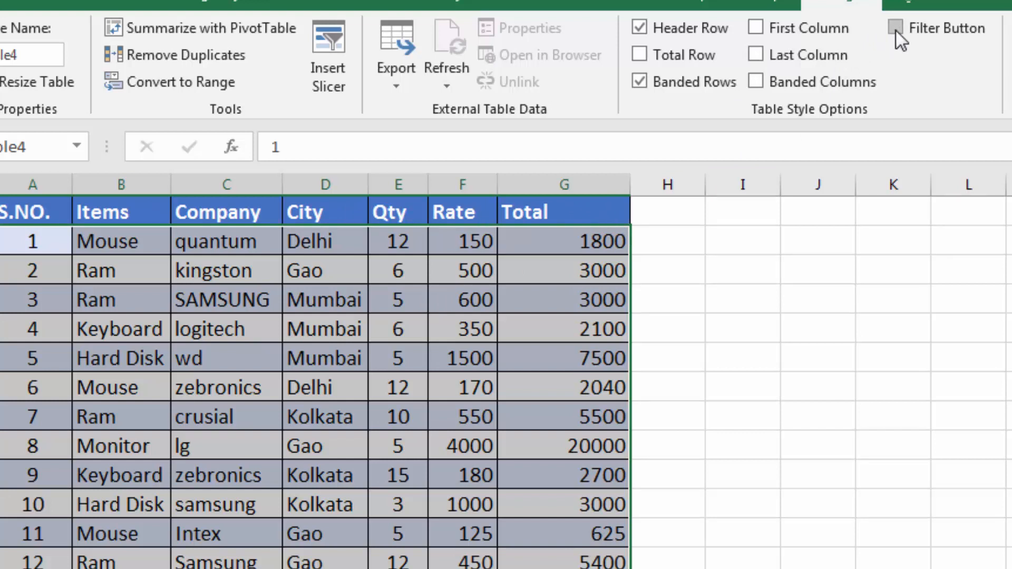
{"action": "left_click", "coordinate": [896, 30]}
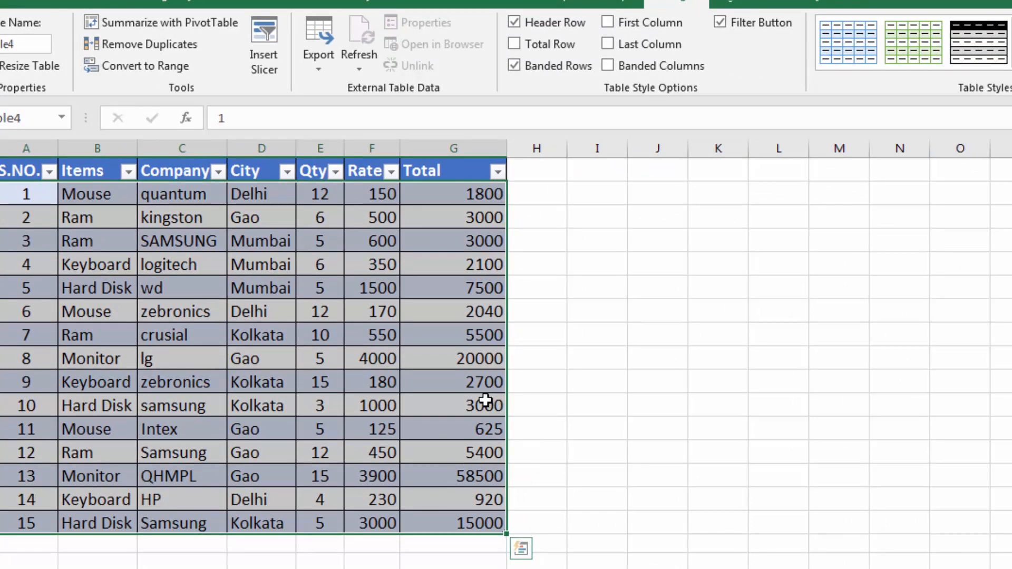
{"action": "left_click", "coordinate": [515, 46]}
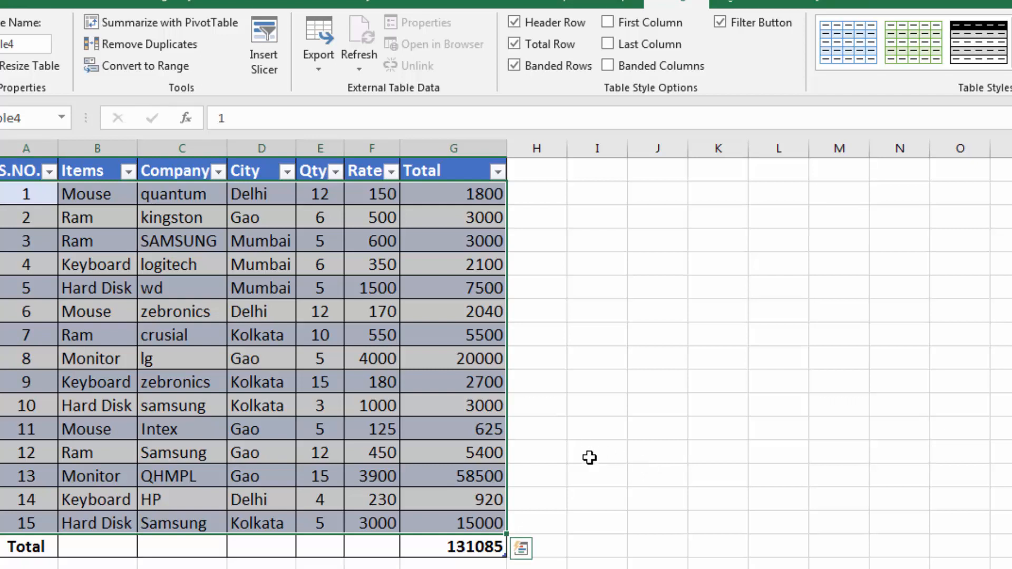
{"action": "left_click", "coordinate": [515, 45]}
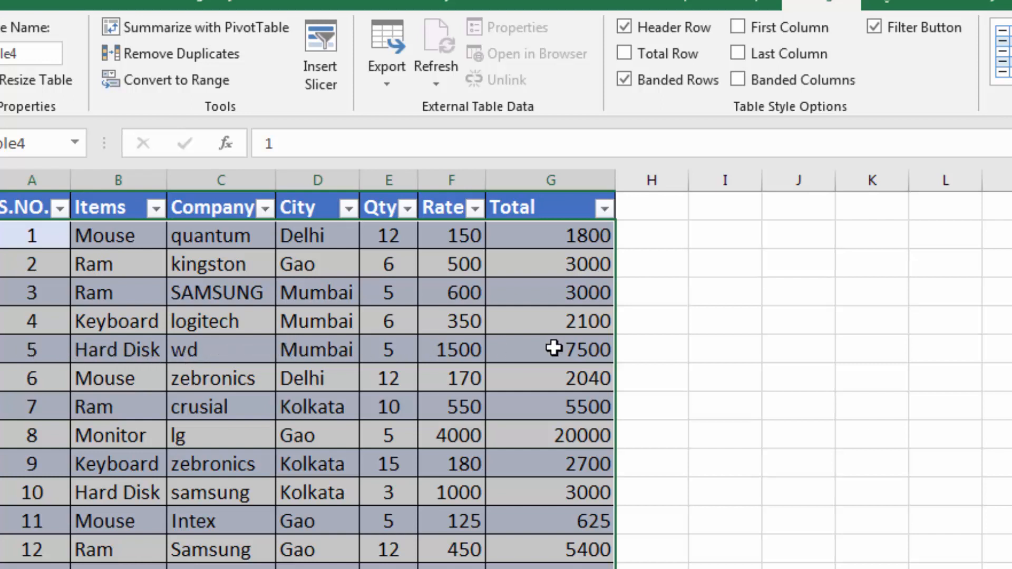
Step: Toggle Banded Rows off and on, then switch the table's shading to Banded Columns with Banded Rows off
{"action": "left_click", "coordinate": [626, 81]}
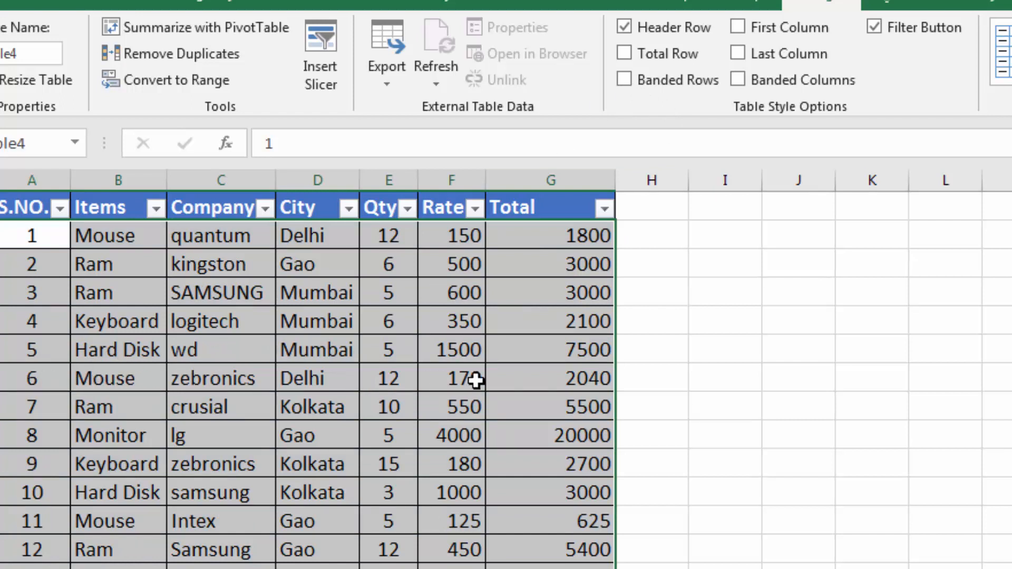
{"action": "left_click", "coordinate": [623, 78]}
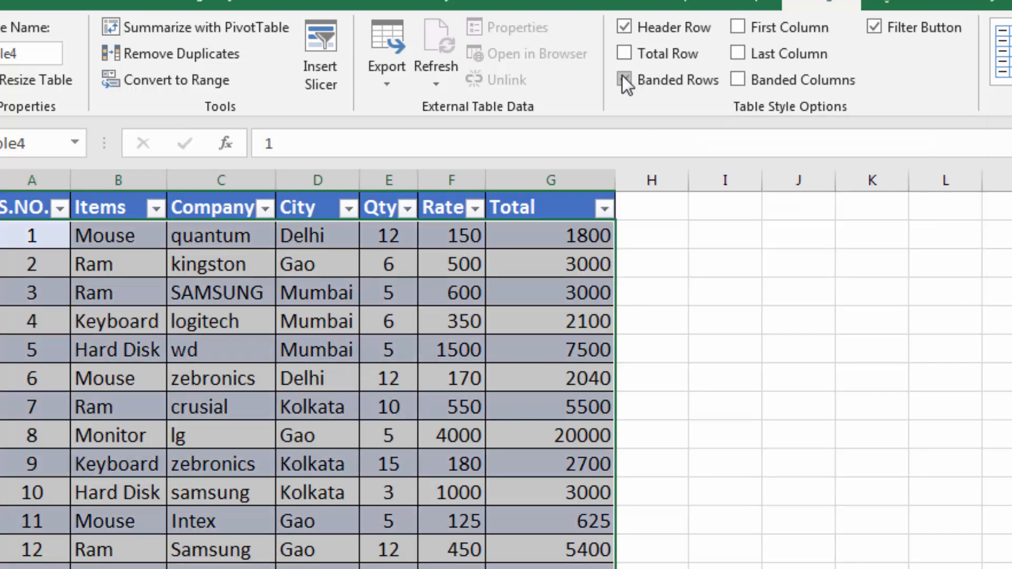
{"action": "left_click", "coordinate": [739, 80]}
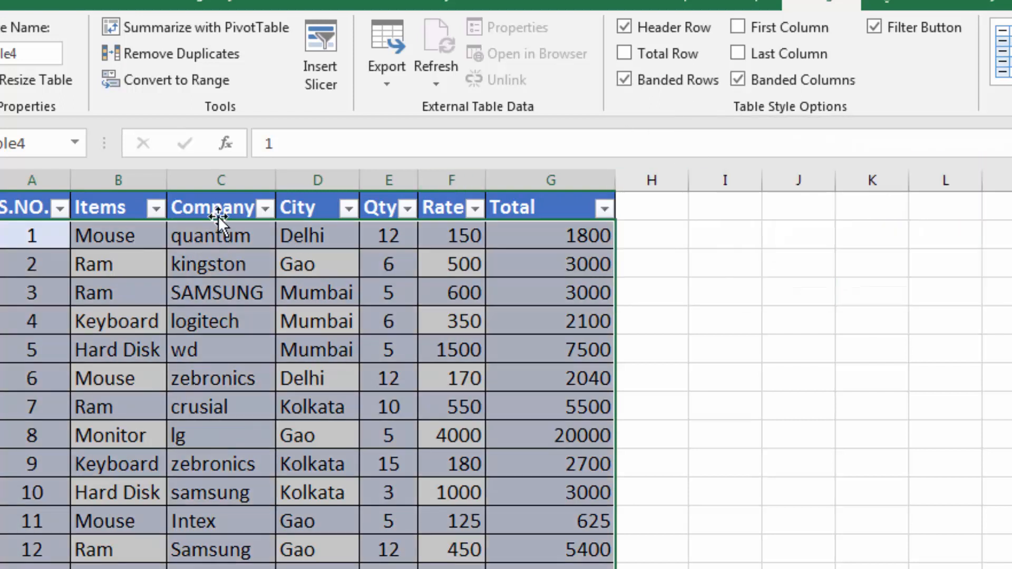
{"action": "left_click", "coordinate": [622, 83]}
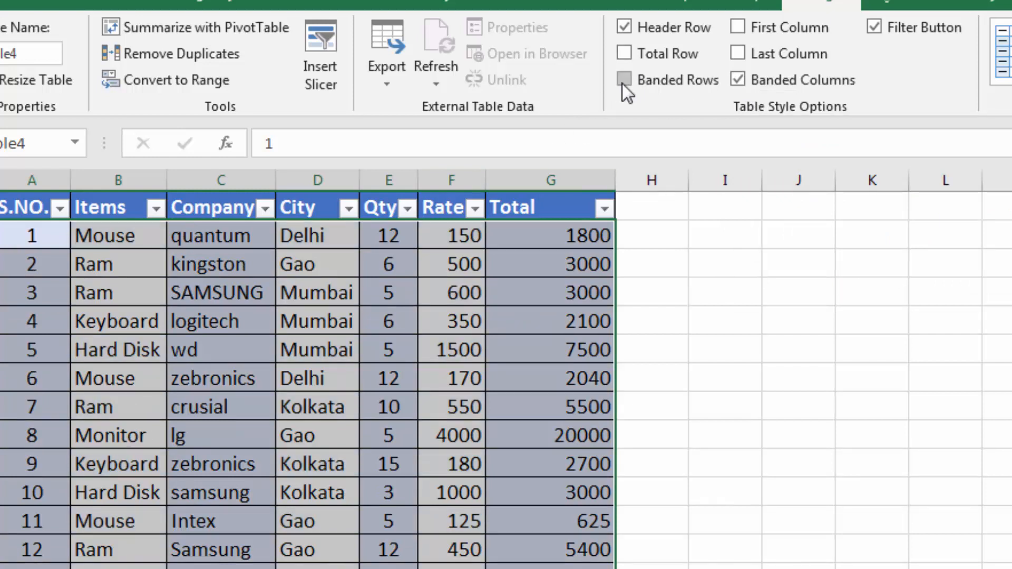
Step: Switch the table's shading back to Banded Rows and turn off Banded Columns
{"action": "left_click", "coordinate": [622, 83]}
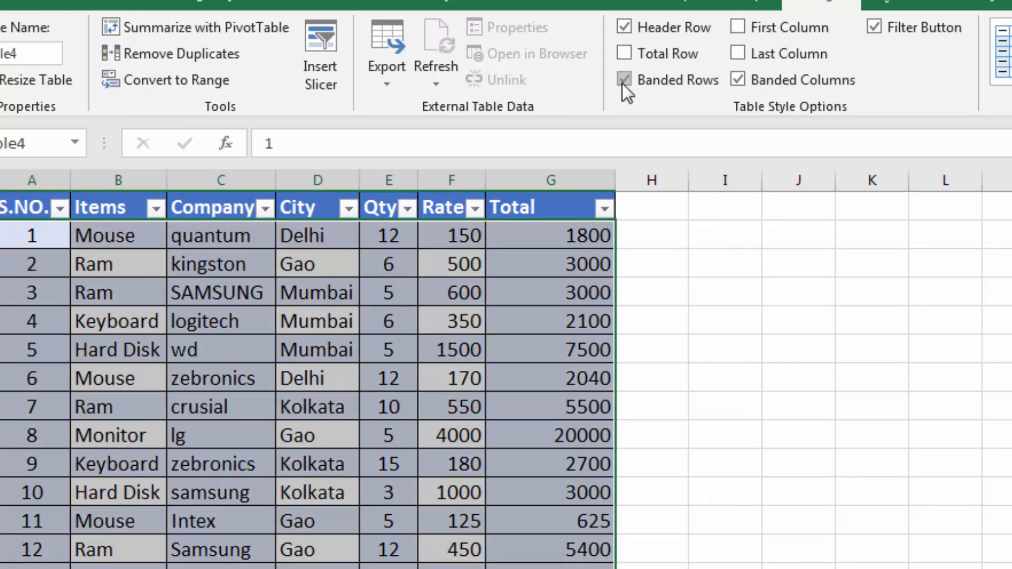
{"action": "left_click", "coordinate": [737, 81]}
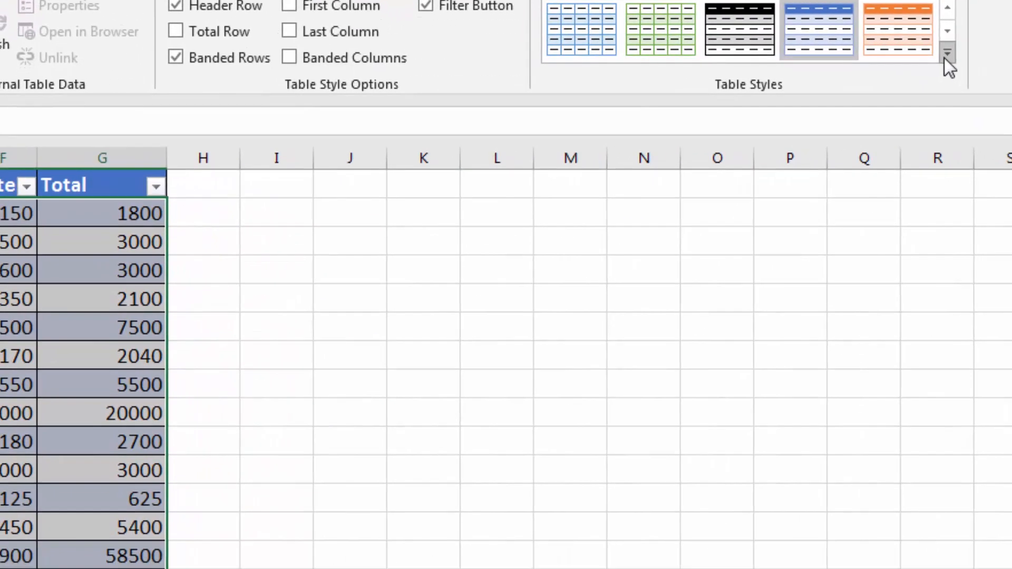
Step: Start a new custom table style and name it "my"
{"action": "left_click", "coordinate": [947, 56]}
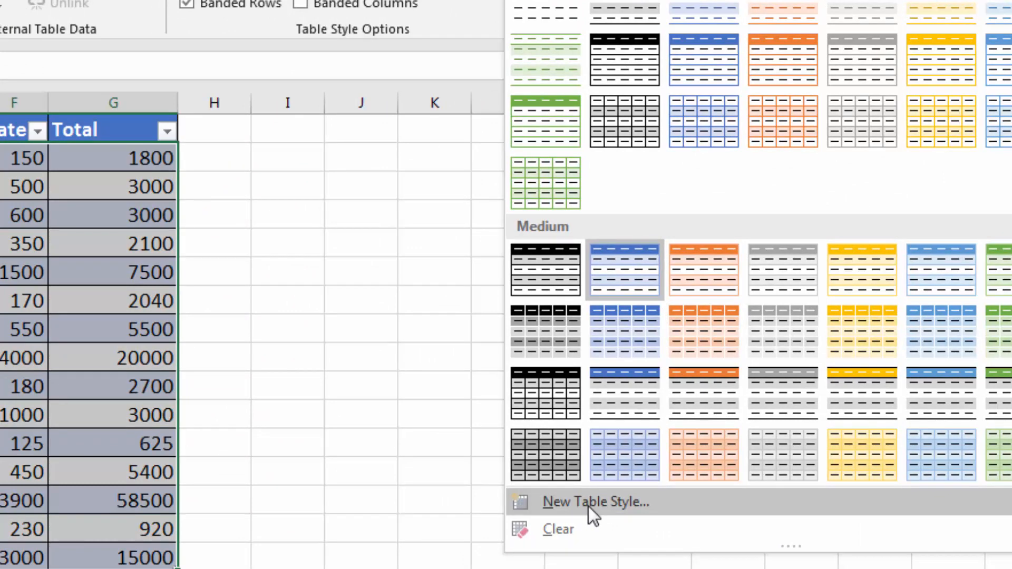
{"action": "left_click", "coordinate": [588, 506]}
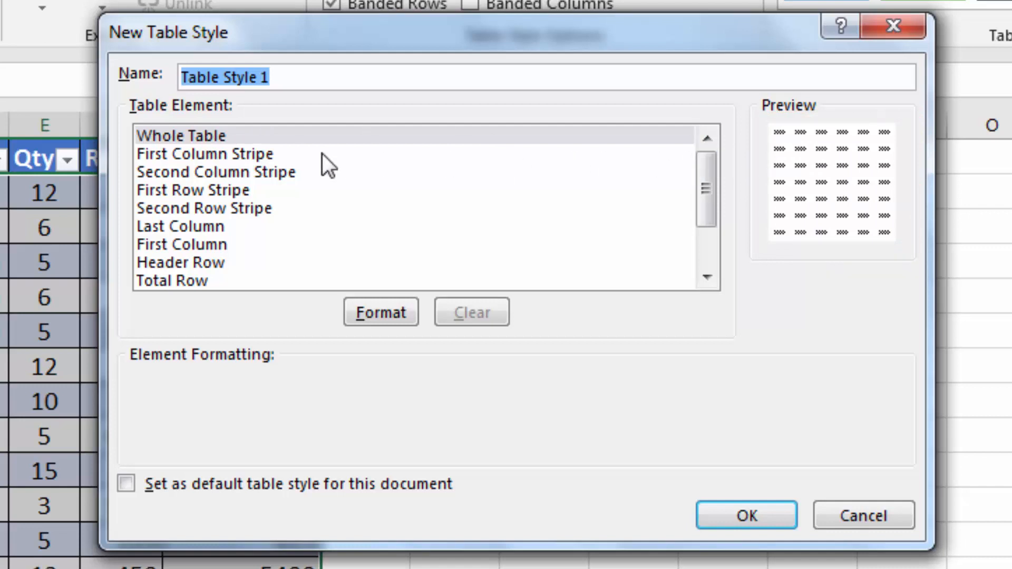
{"action": "type", "text": "my"}
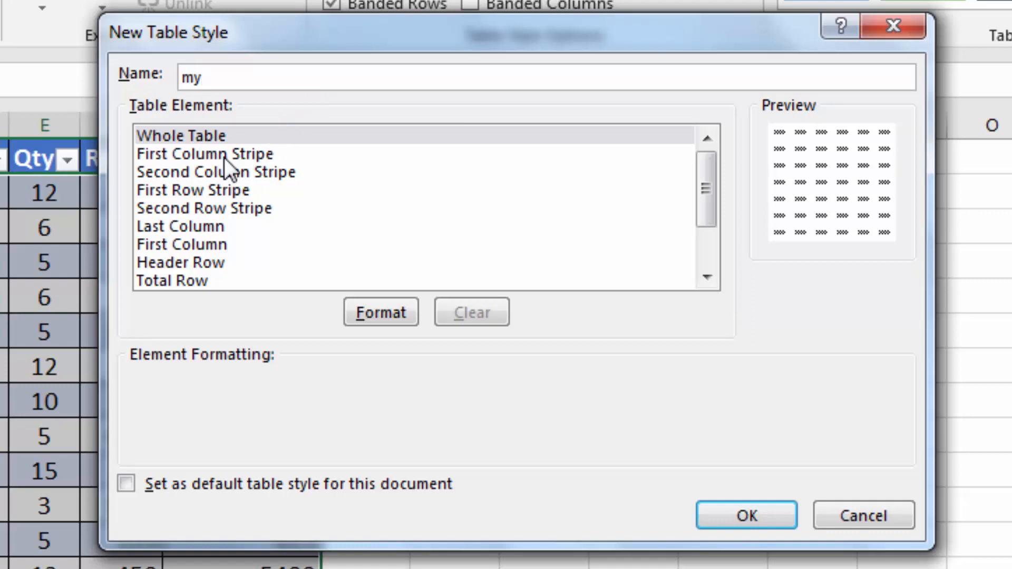
Step: Format the style's First Row Stripe with solid outline and inside borders and a yellow fill
{"action": "left_click", "coordinate": [192, 191]}
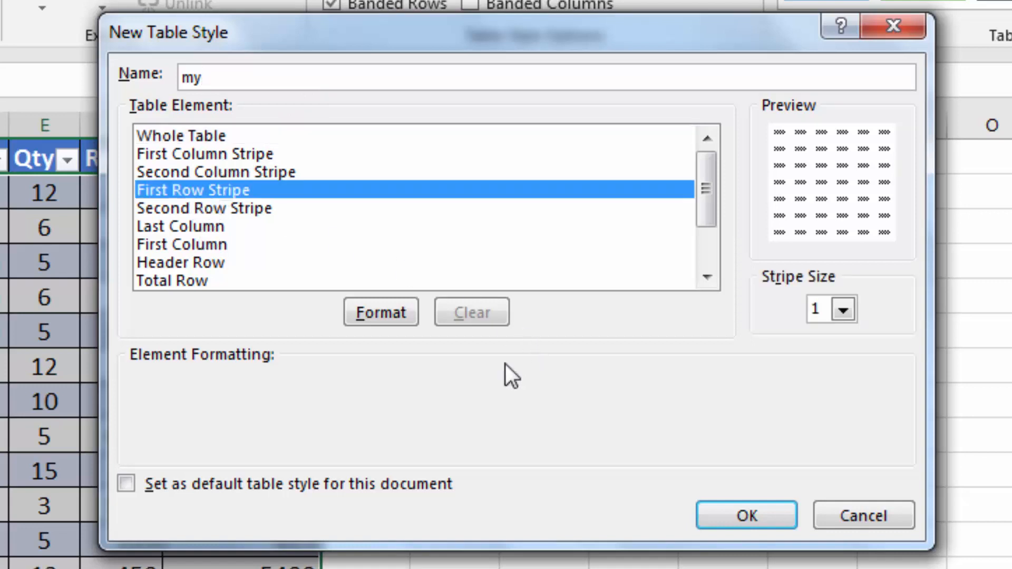
{"action": "left_click", "coordinate": [390, 323]}
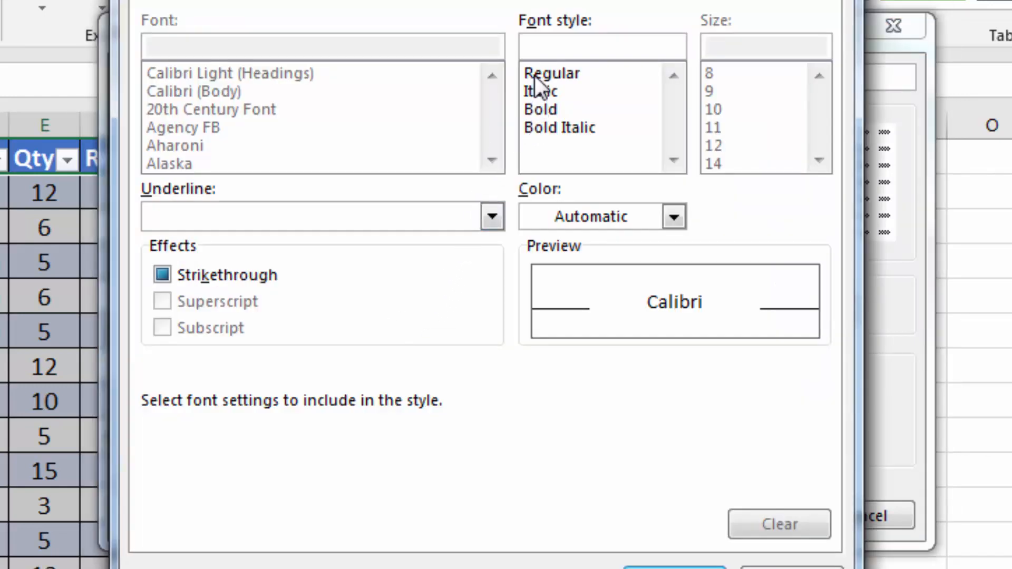
{"action": "left_click", "coordinate": [262, 5]}
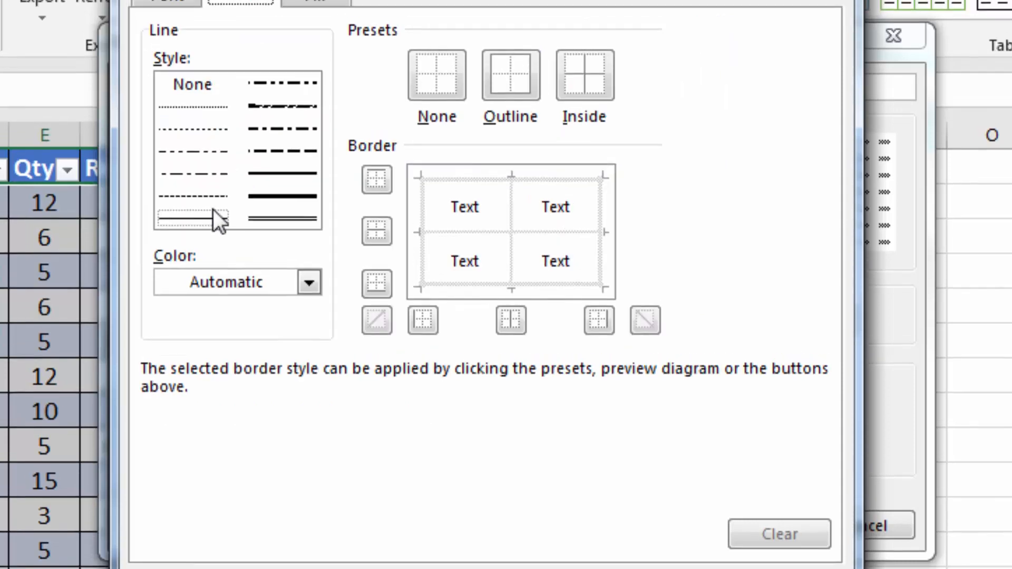
{"action": "left_click", "coordinate": [505, 93]}
{"action": "left_click", "coordinate": [559, 93]}
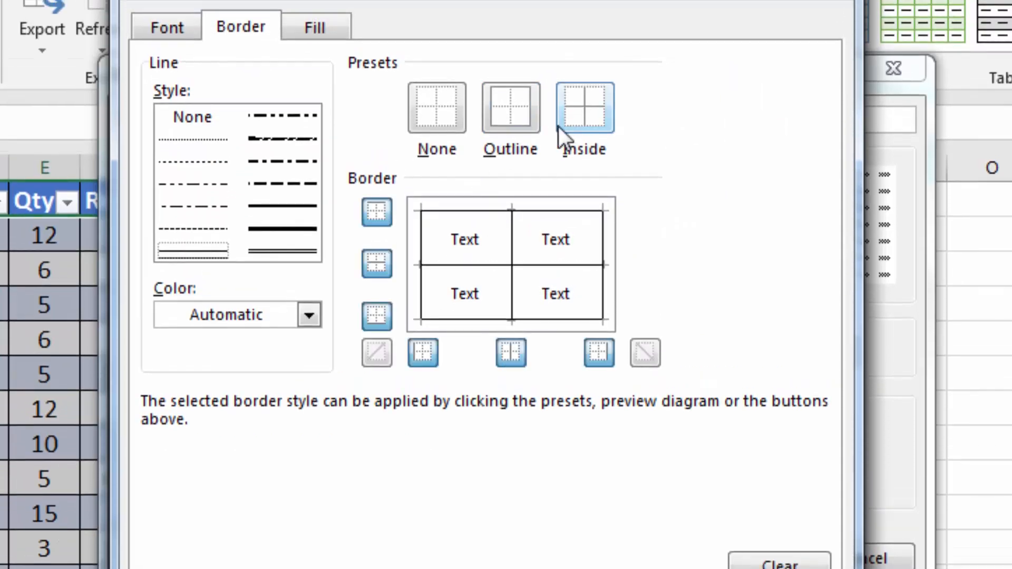
{"action": "left_click", "coordinate": [316, 25]}
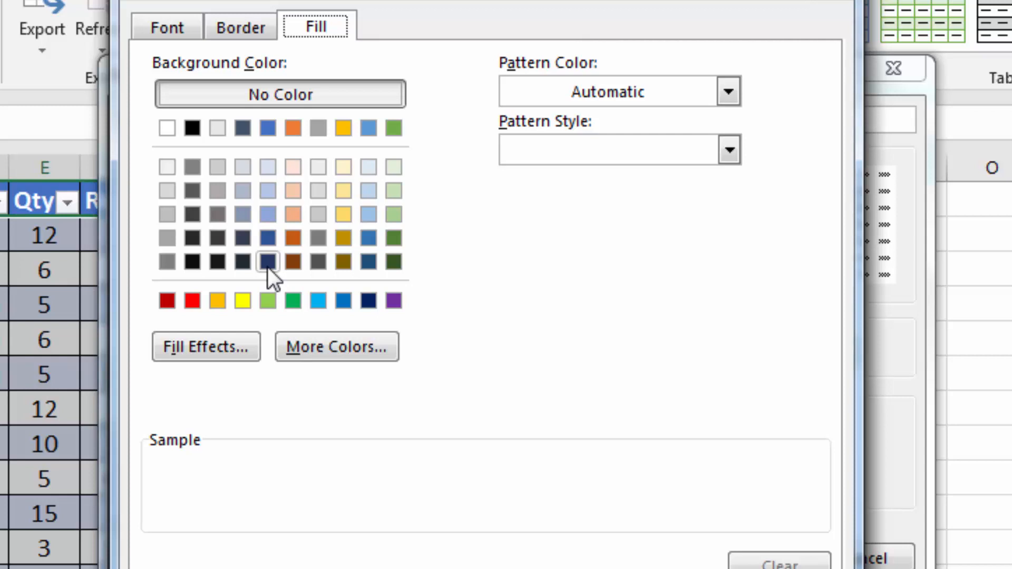
{"action": "left_click", "coordinate": [243, 302]}
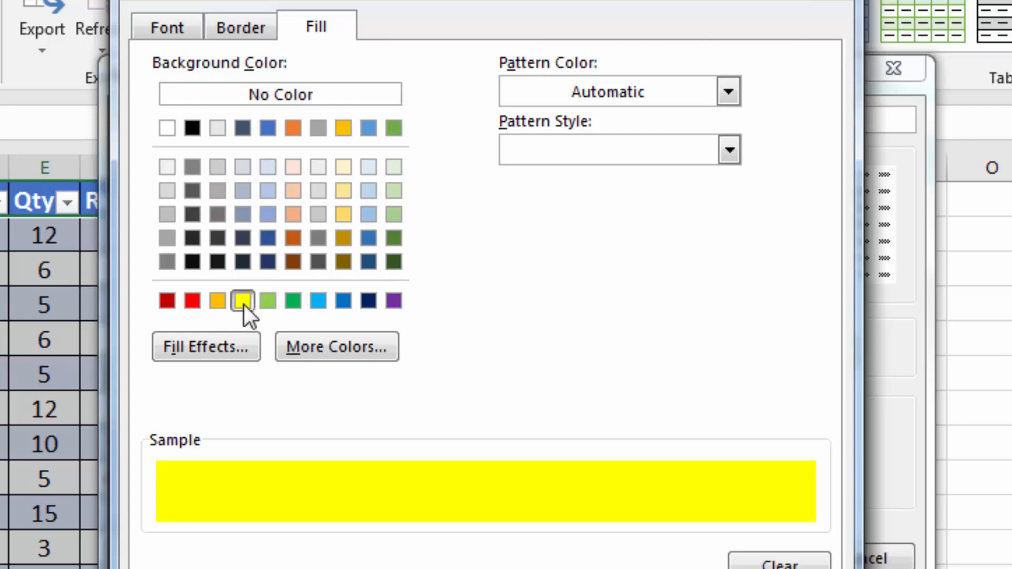
{"action": "left_click", "coordinate": [680, 568]}
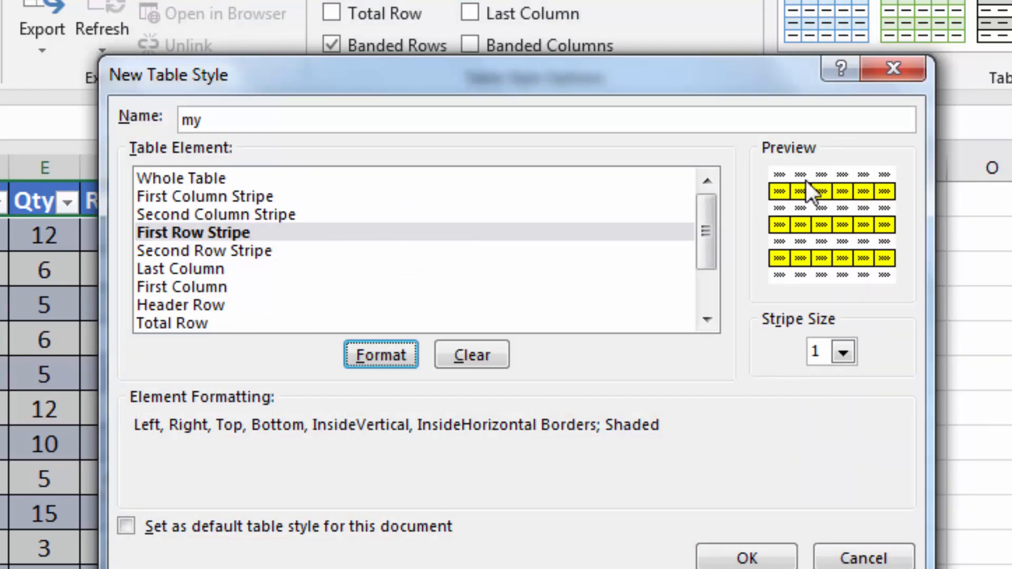
Step: Format the style's Second Row Stripe with a light green fill and solid outline and inside borders
{"action": "left_click", "coordinate": [221, 252]}
{"action": "left_click", "coordinate": [388, 358]}
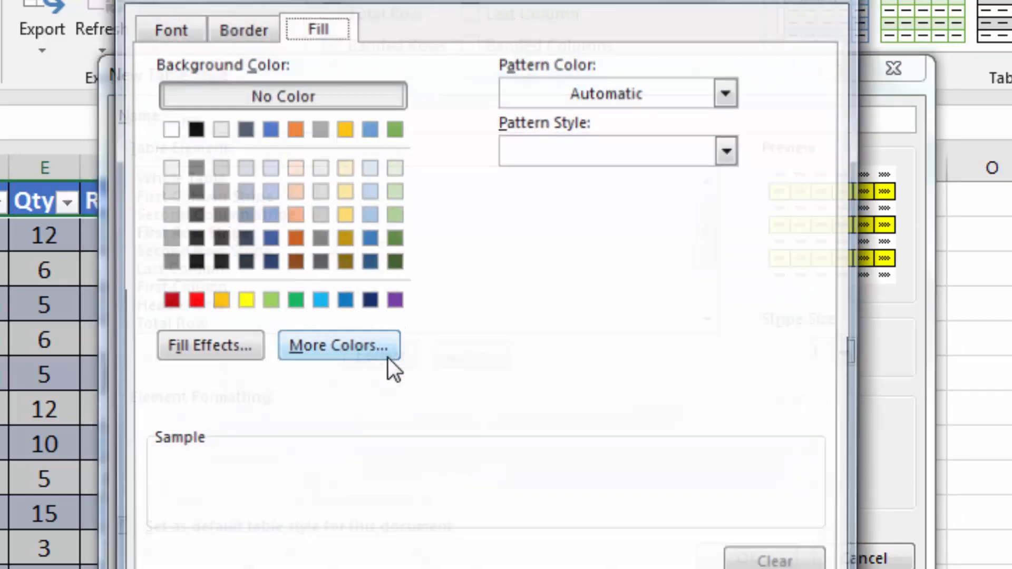
{"action": "left_click", "coordinate": [393, 191]}
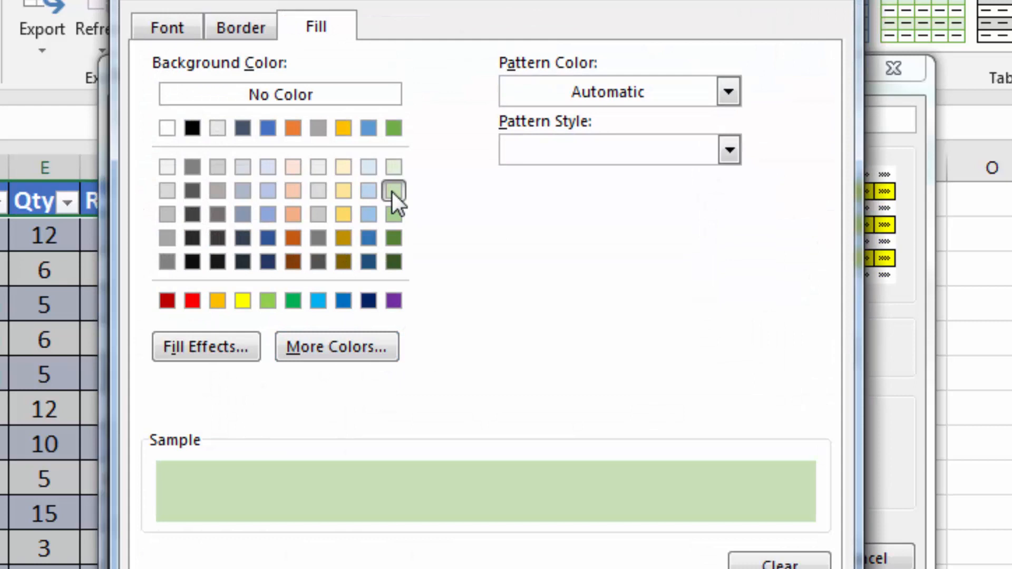
{"action": "left_click", "coordinate": [727, 148]}
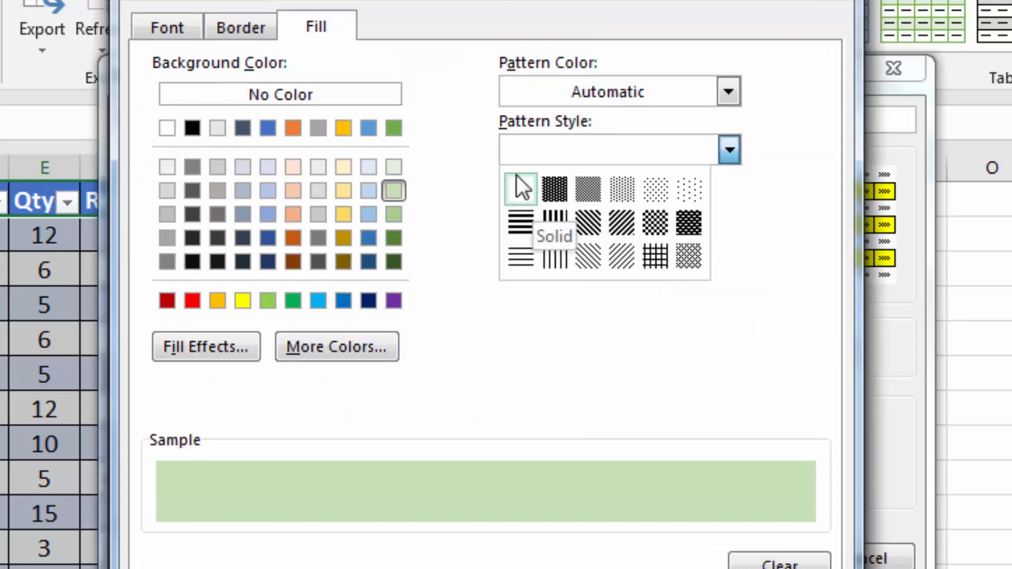
{"action": "left_click", "coordinate": [248, 31]}
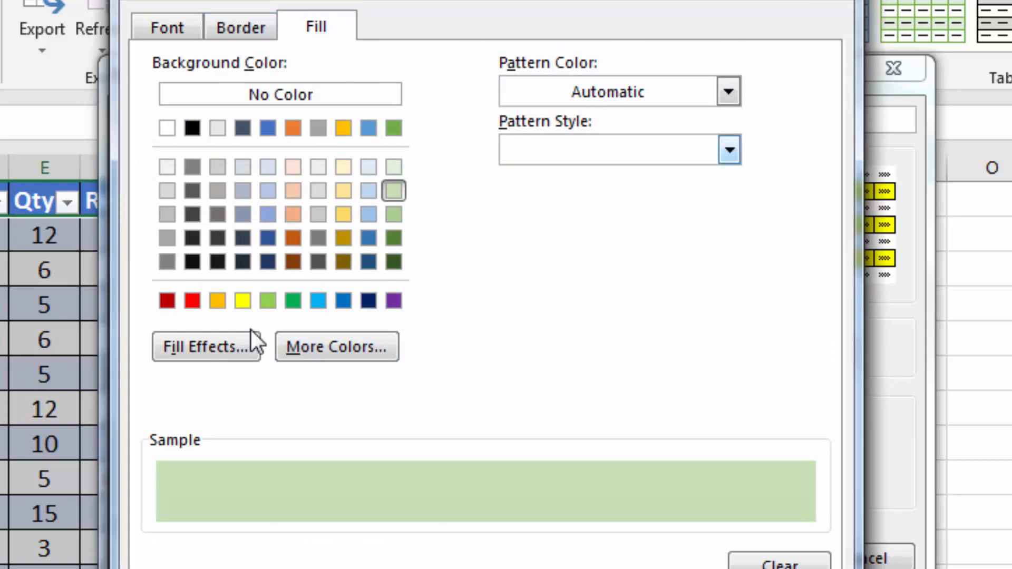
{"action": "left_click", "coordinate": [238, 27]}
{"action": "left_click", "coordinate": [207, 247]}
{"action": "left_click", "coordinate": [524, 115]}
{"action": "left_click", "coordinate": [584, 111]}
{"action": "left_click", "coordinate": [680, 568]}
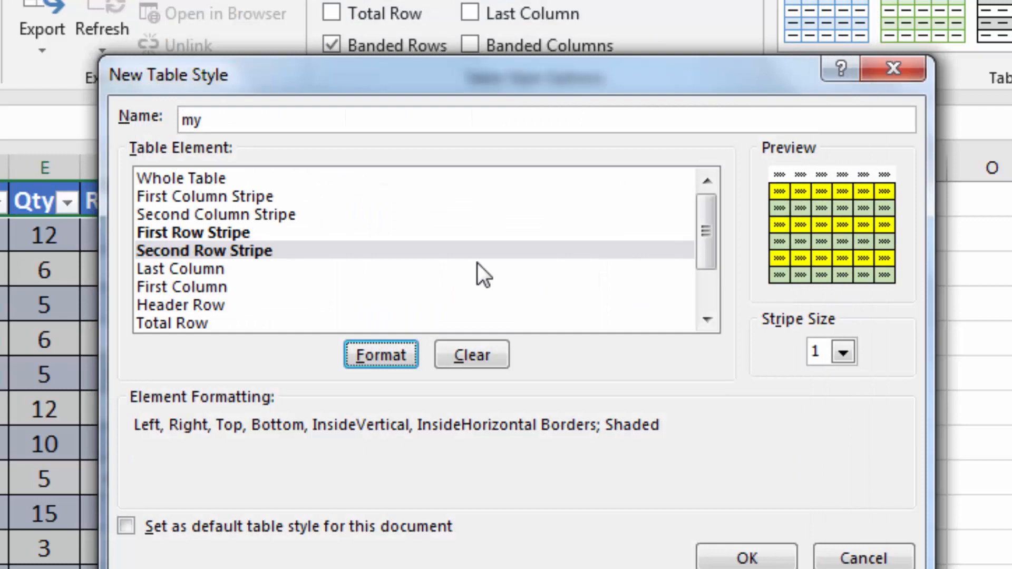
Step: Go through the Header Row, First Column and Last Column elements without formatting them, and save the custom table style
{"action": "left_click", "coordinate": [247, 308]}
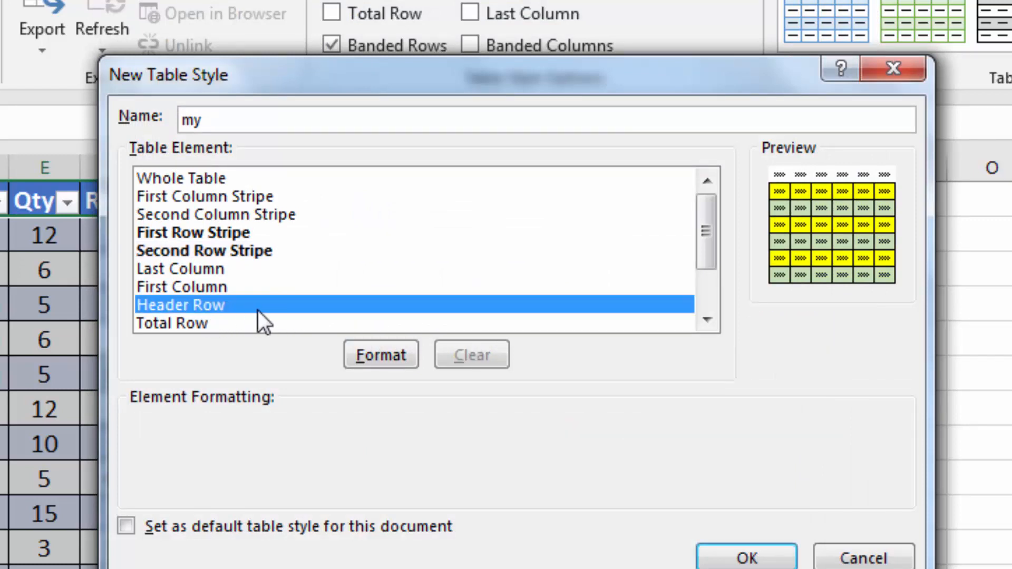
{"action": "left_click", "coordinate": [201, 287]}
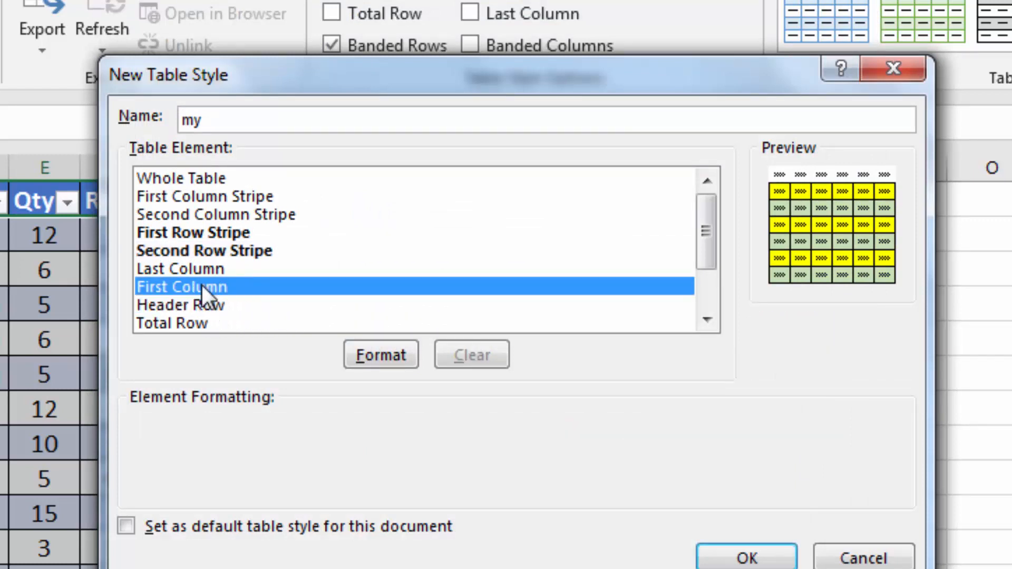
{"action": "left_click", "coordinate": [205, 268]}
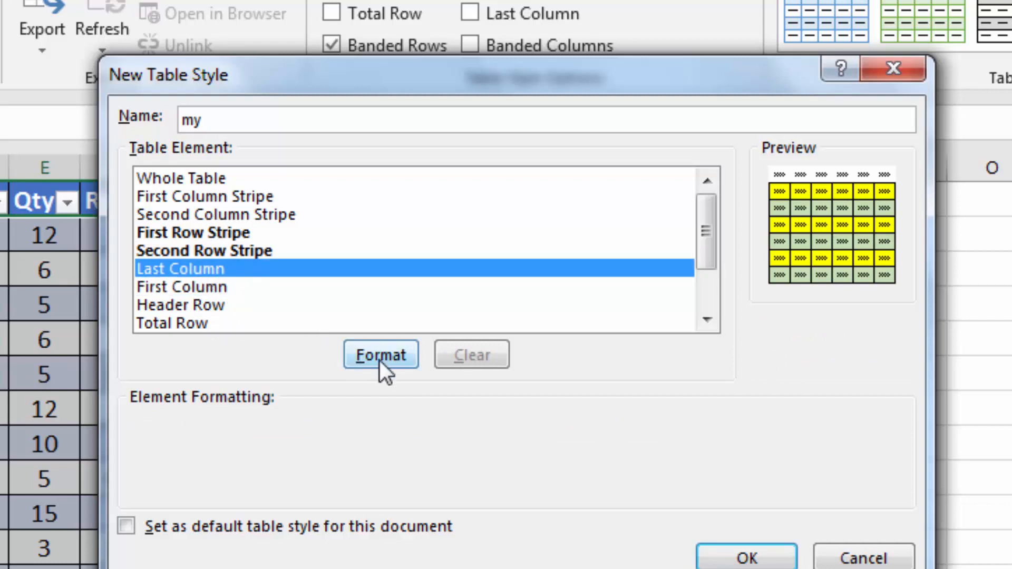
{"action": "left_click", "coordinate": [731, 551]}
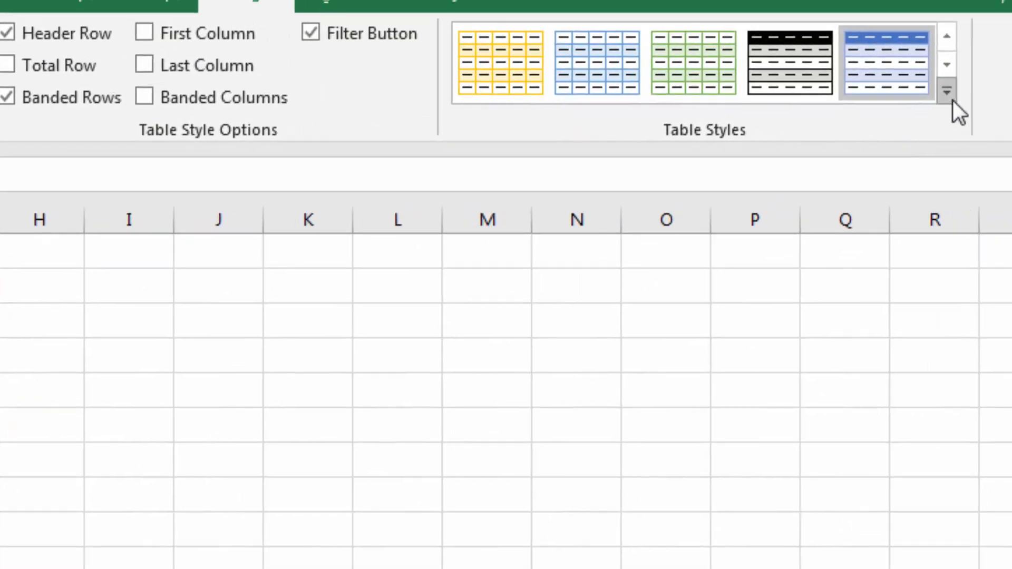
Step: Apply the custom yellow and green style to the sales table and select cell D4 to clear the range selection
{"action": "left_click", "coordinate": [952, 99]}
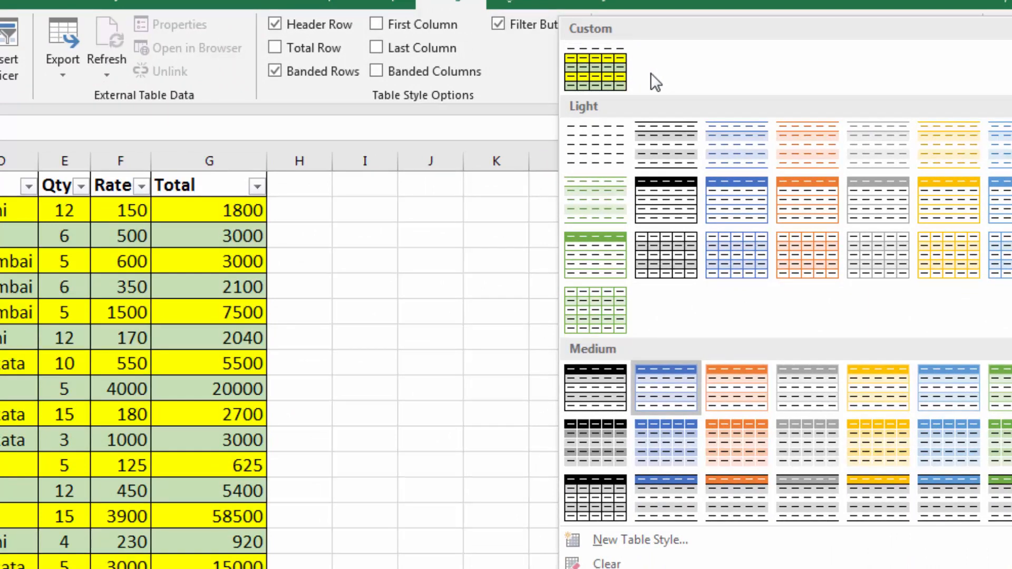
{"action": "left_click", "coordinate": [605, 73]}
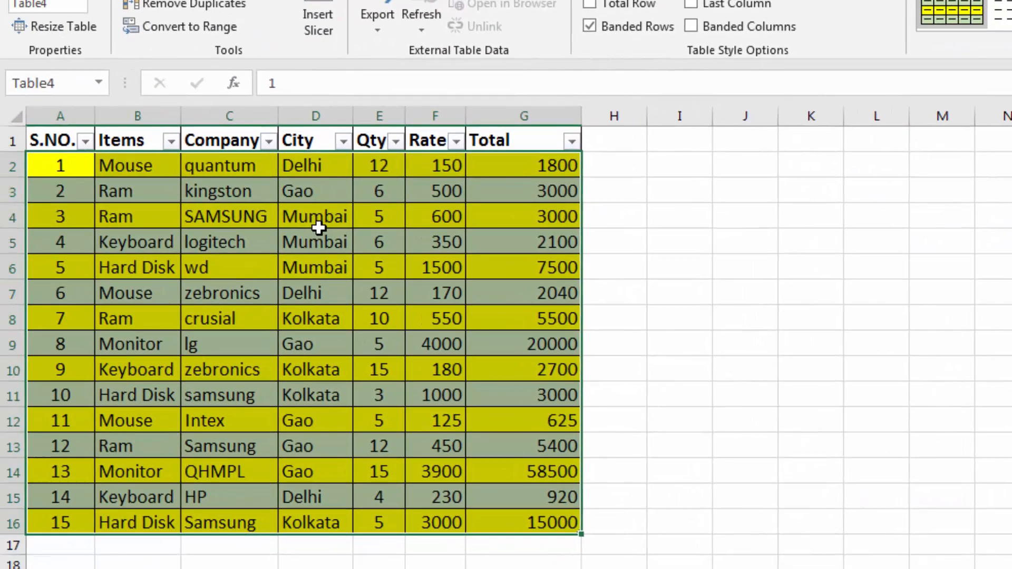
{"action": "left_click", "coordinate": [19, 262]}
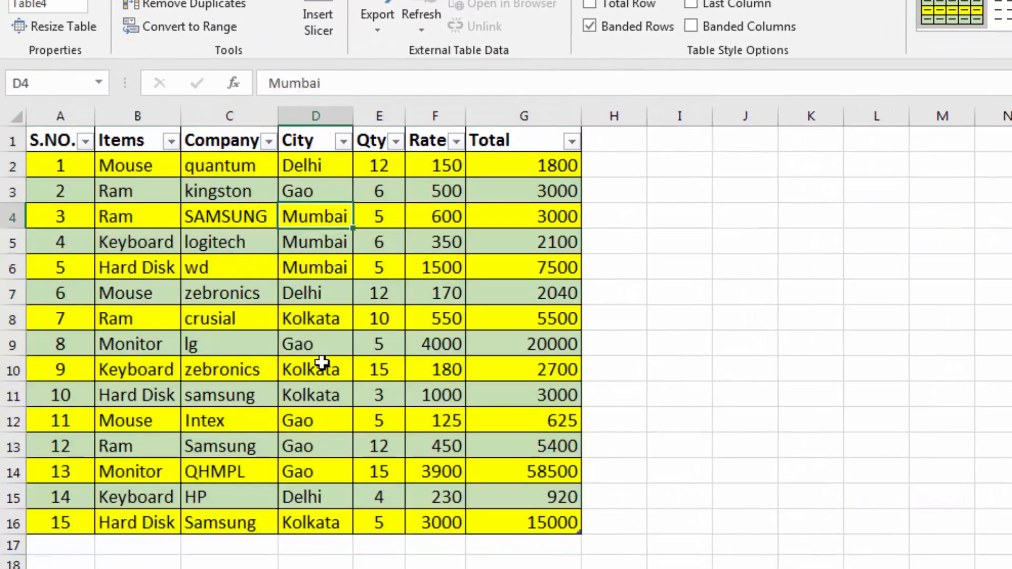
{"action": "left_click", "coordinate": [93, 0]}
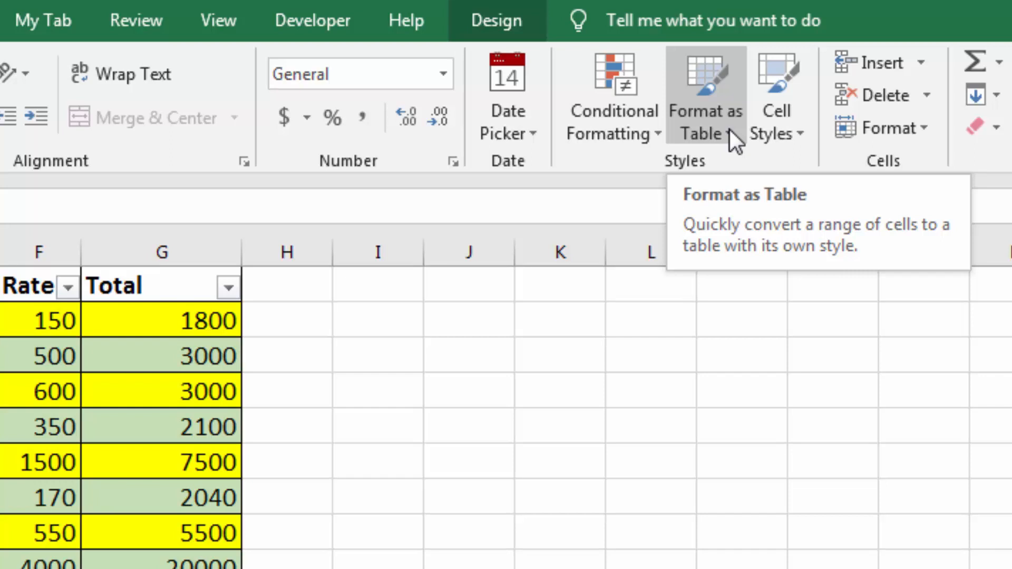
{"action": "left_click", "coordinate": [660, 135]}
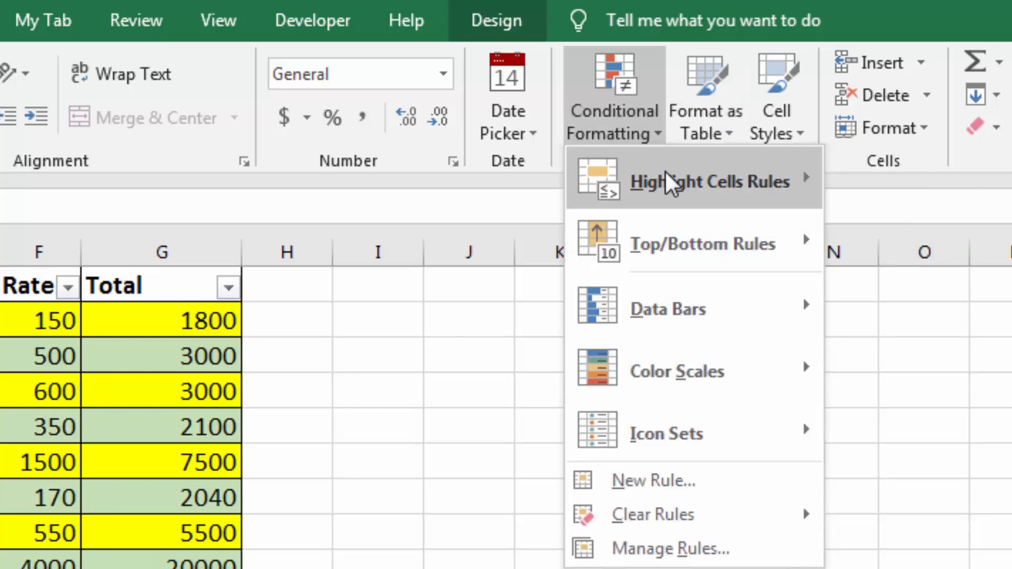
{"action": "mouse_move", "coordinate": [666, 241]}
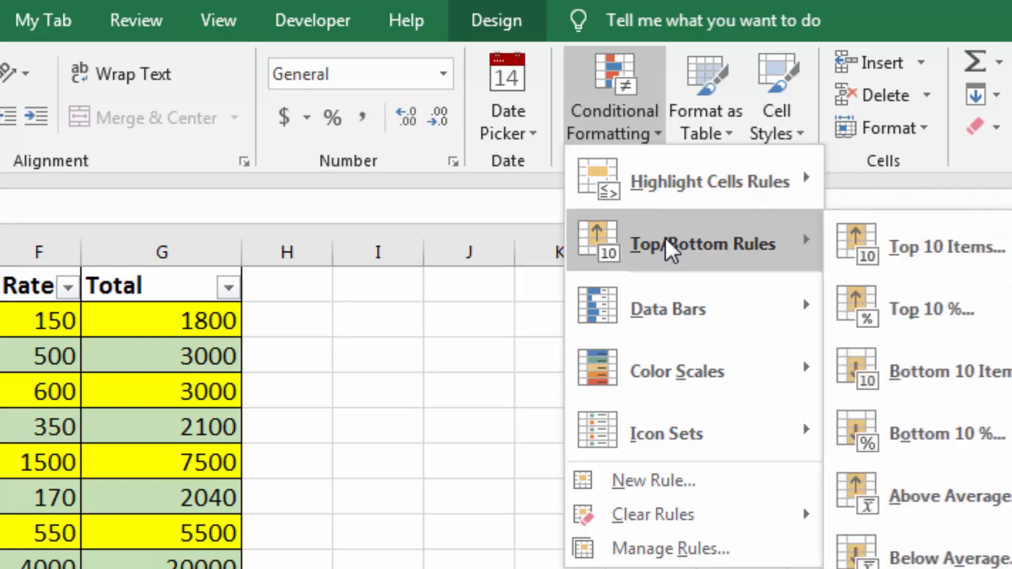
{"action": "left_click", "coordinate": [656, 137]}
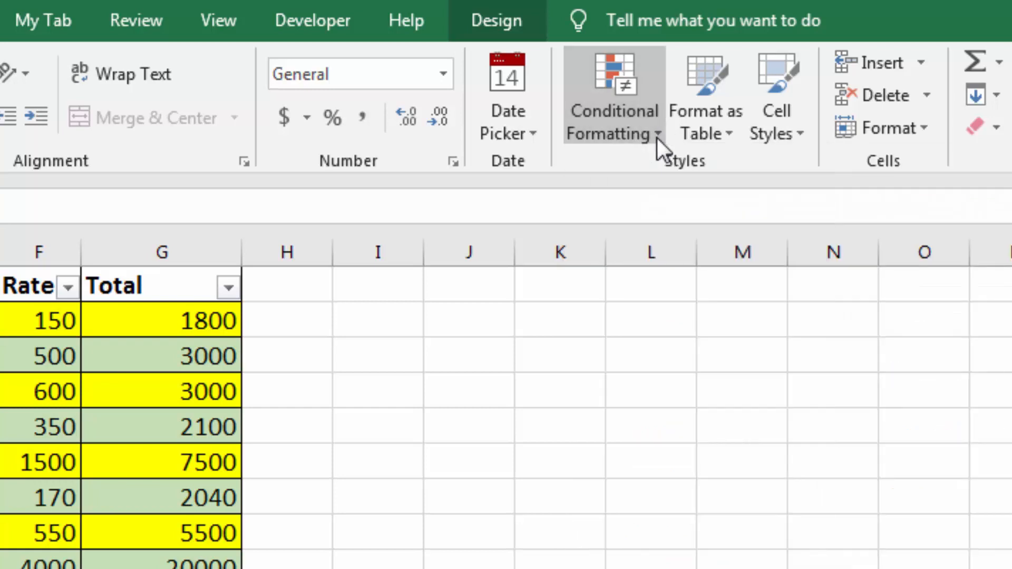